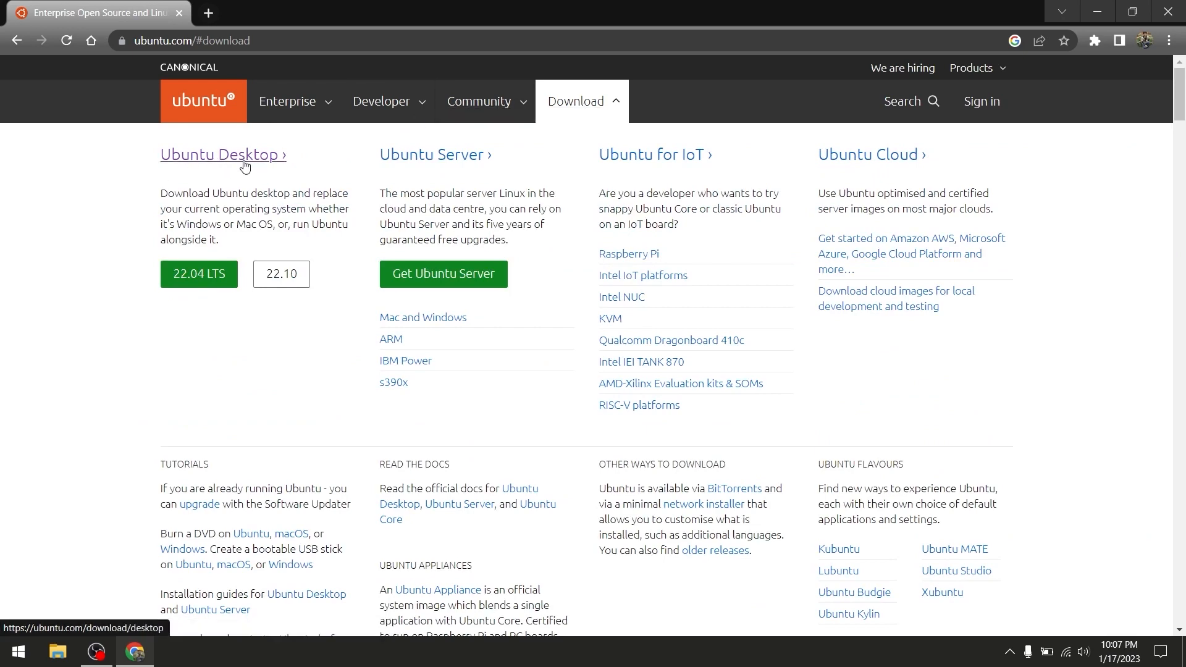
Open the Ubuntu Desktop download page and look over the Ubuntu 22.04.1 LTS heading
{"action": "left_click", "coordinate": [244, 159]}
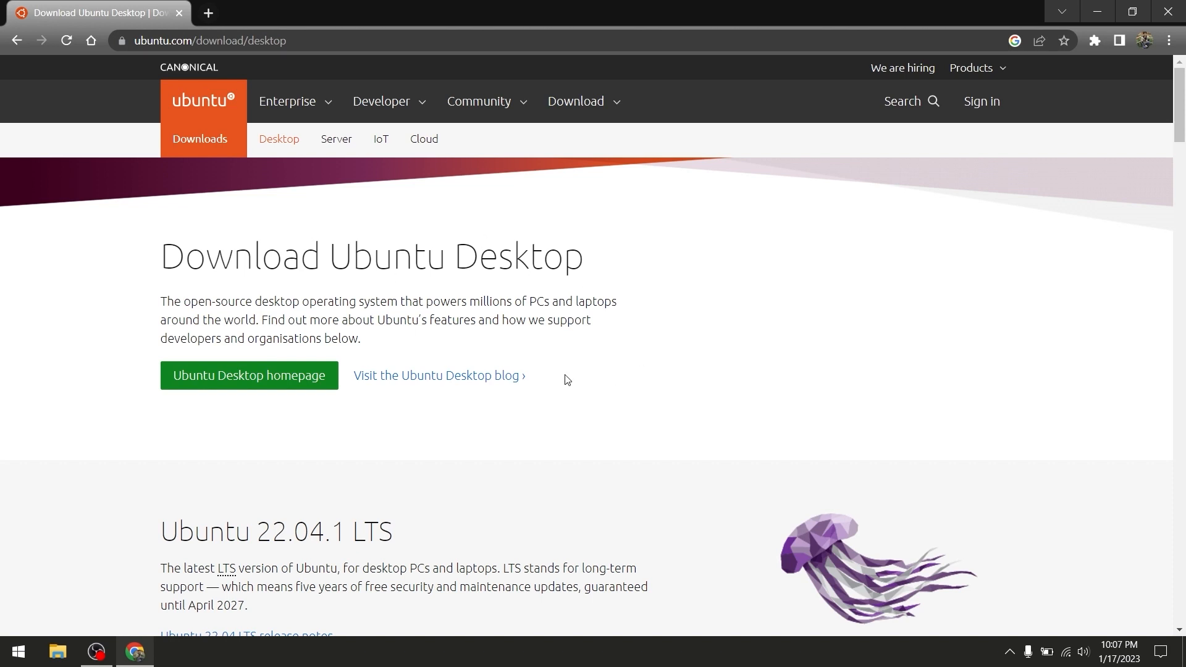
{"action": "left_click_drag", "start_coordinate": [161, 531], "coordinate": [408, 531]}
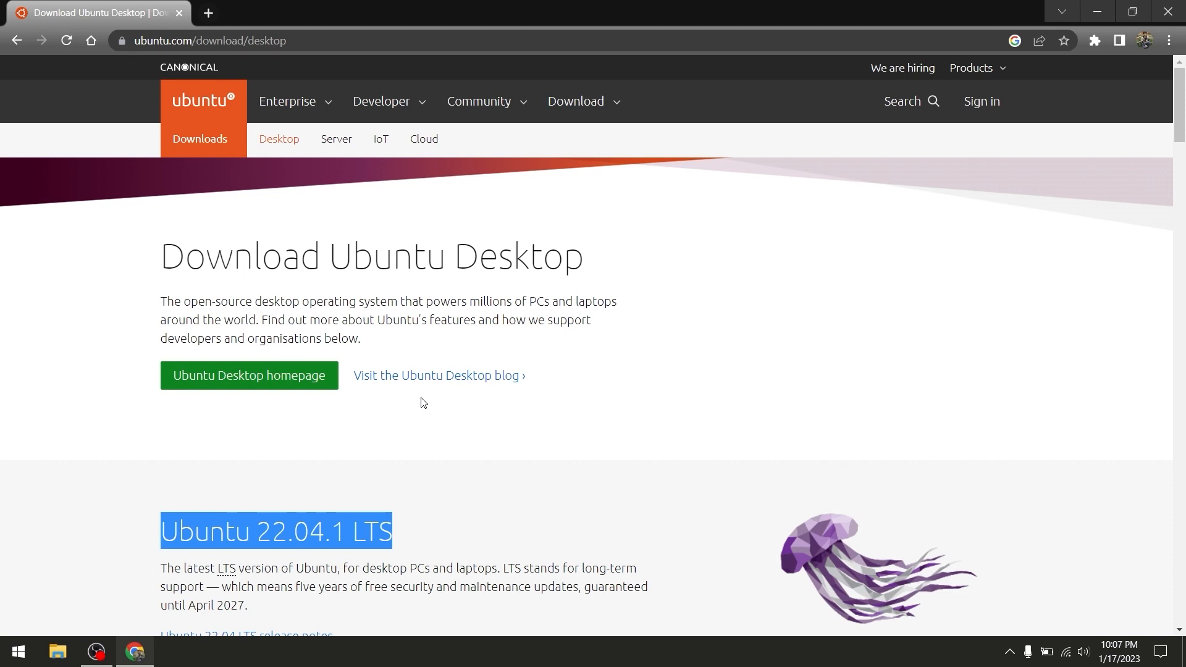
{"action": "left_click", "coordinate": [648, 400]}
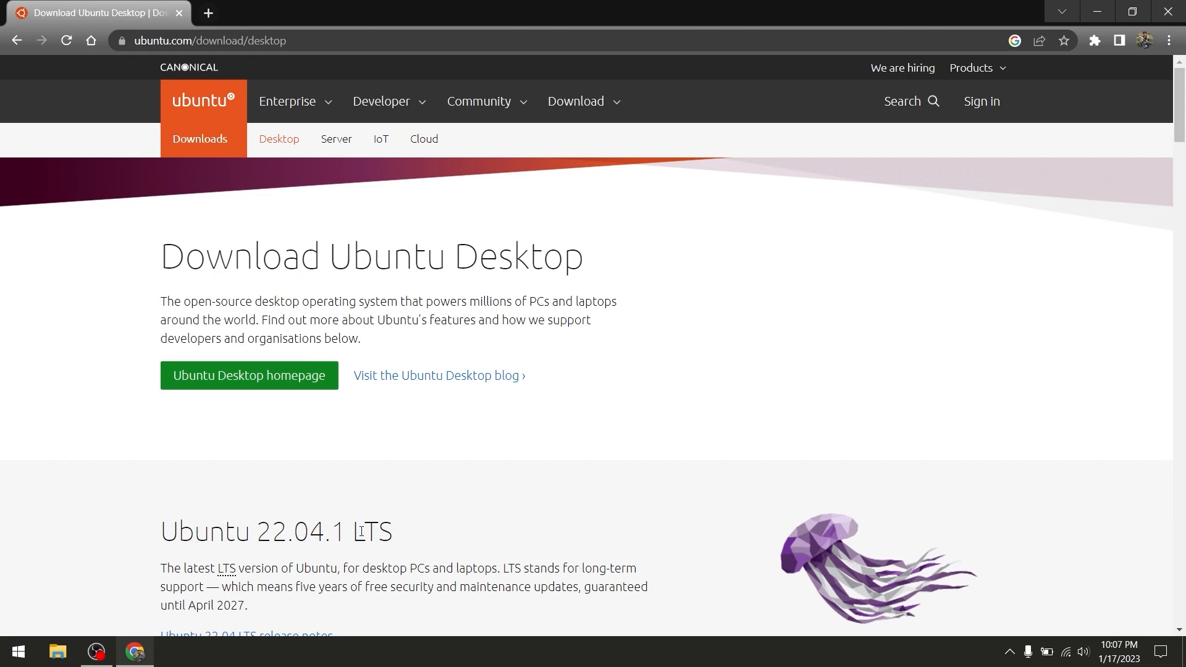
Follow the 'see our alternative downloads' link below the Download button
{"action": "scroll", "coordinate": [564, 479], "scroll_direction": "down", "scroll_amount": 3}
{"action": "scroll", "coordinate": [484, 231], "scroll_direction": "up", "scroll_amount": 2}
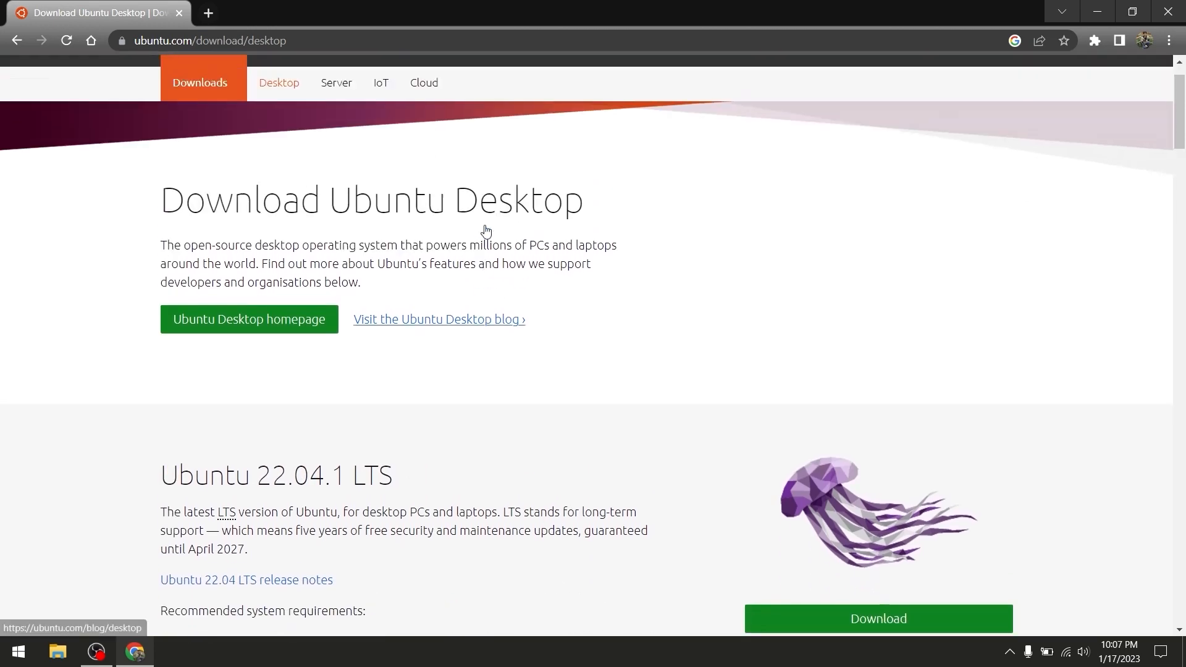
{"action": "scroll", "coordinate": [486, 232], "scroll_direction": "down", "scroll_amount": 4}
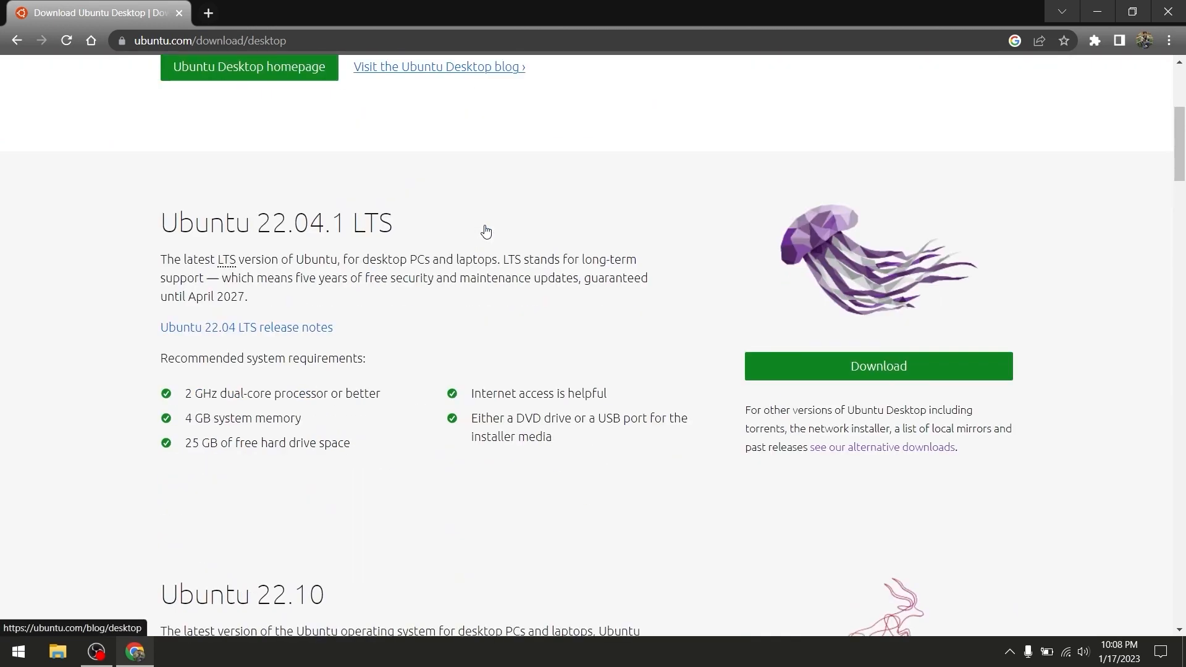
{"action": "left_click", "coordinate": [871, 450]}
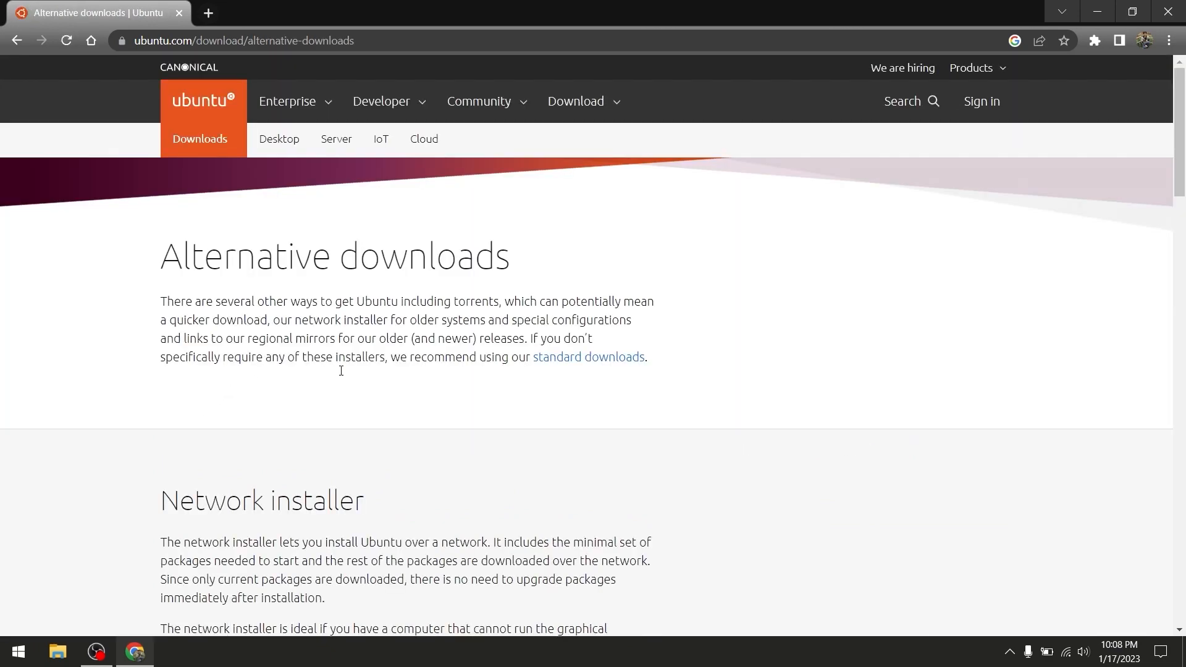
From Past releases, open Ubuntu 18.04.6 LTS (Bionic Beaver) and request the 64-bit PC (AMD64) desktop image
{"action": "scroll", "coordinate": [352, 377], "scroll_direction": "down", "scroll_amount": 20}
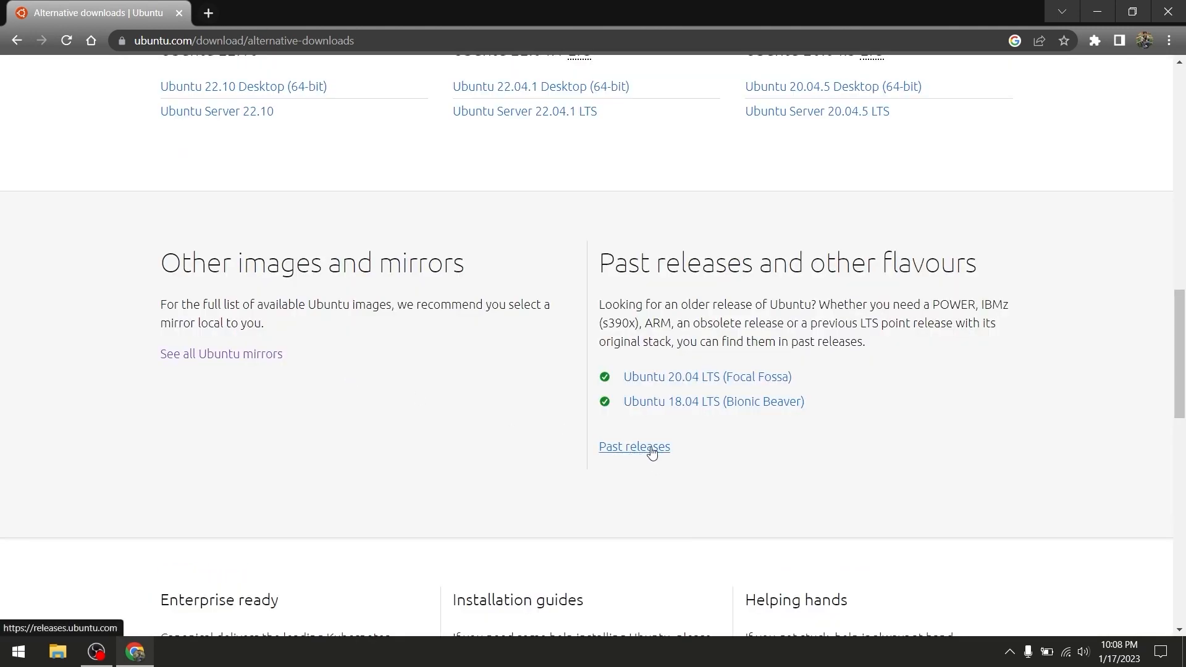
{"action": "left_click", "coordinate": [638, 453]}
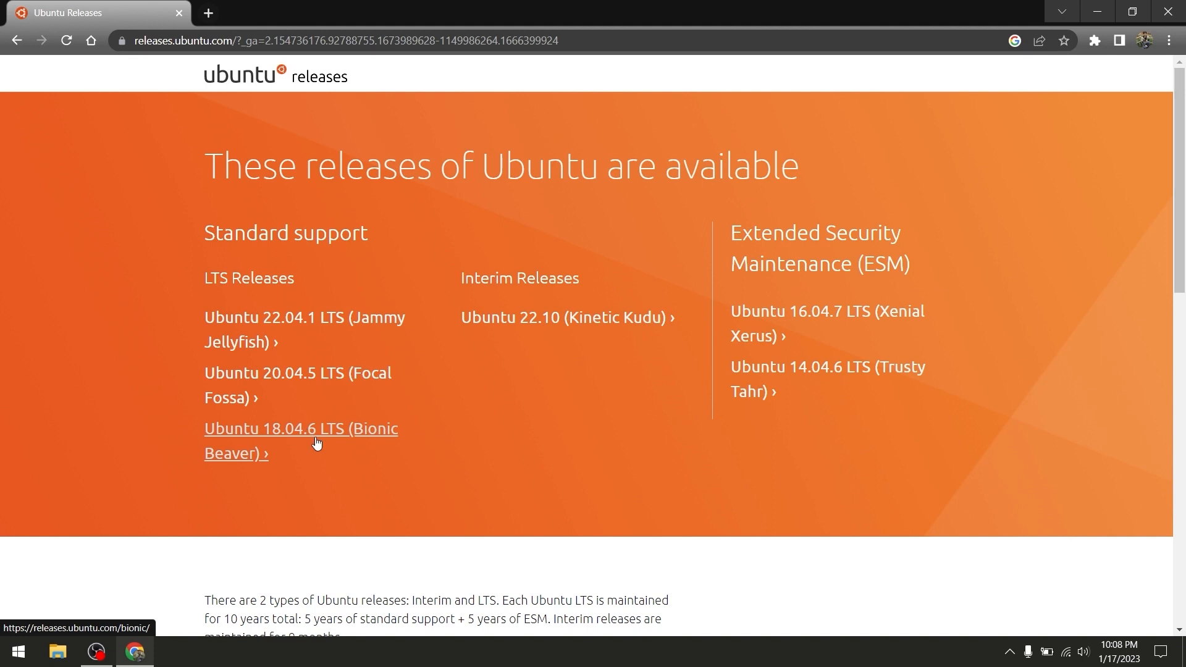
{"action": "left_click", "coordinate": [273, 432]}
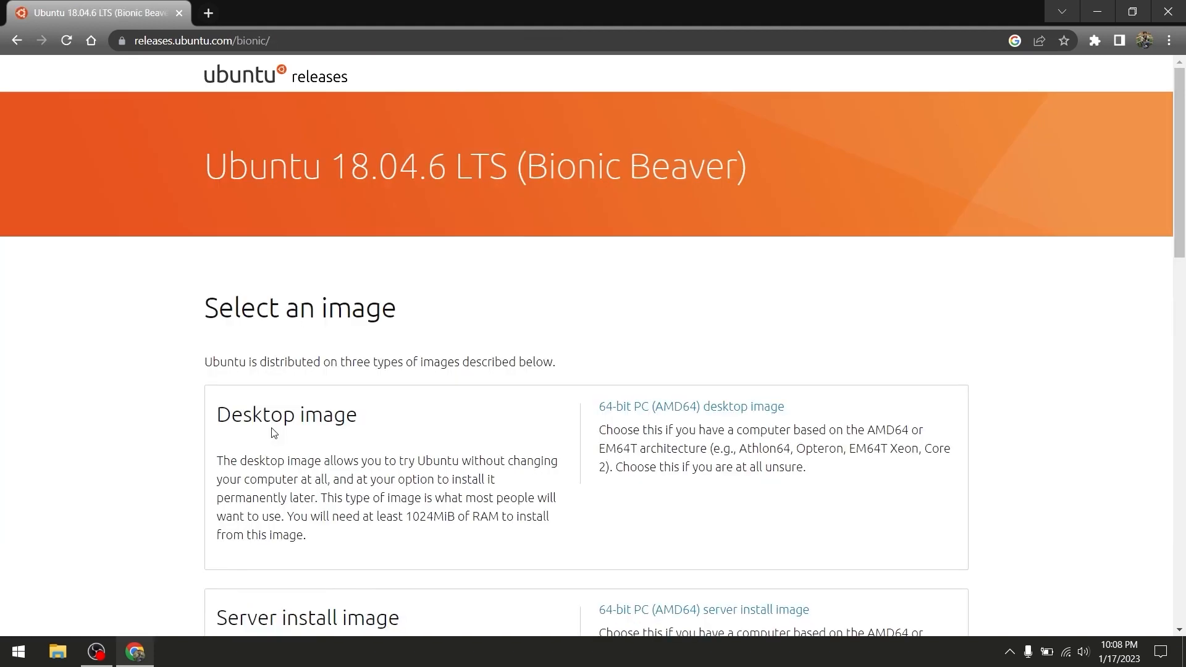
{"action": "left_click", "coordinate": [651, 412]}
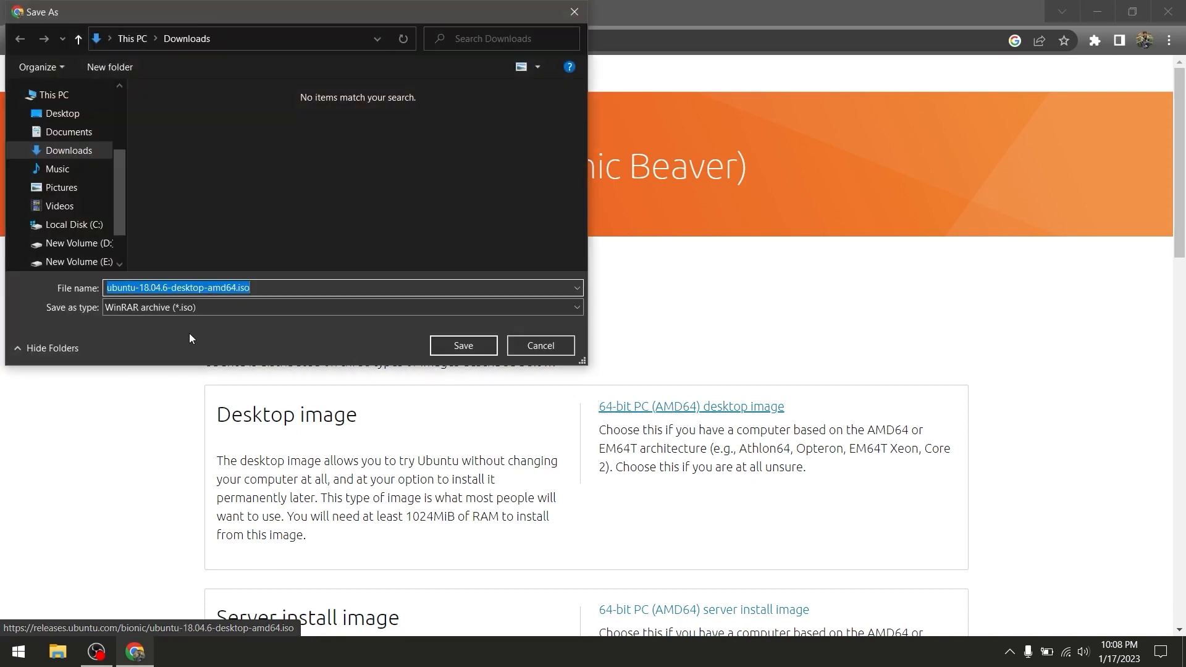
Save ubuntu-18.04.6-desktop-amd64.iso to Downloads and view the full downloads list
{"action": "left_click", "coordinate": [463, 346]}
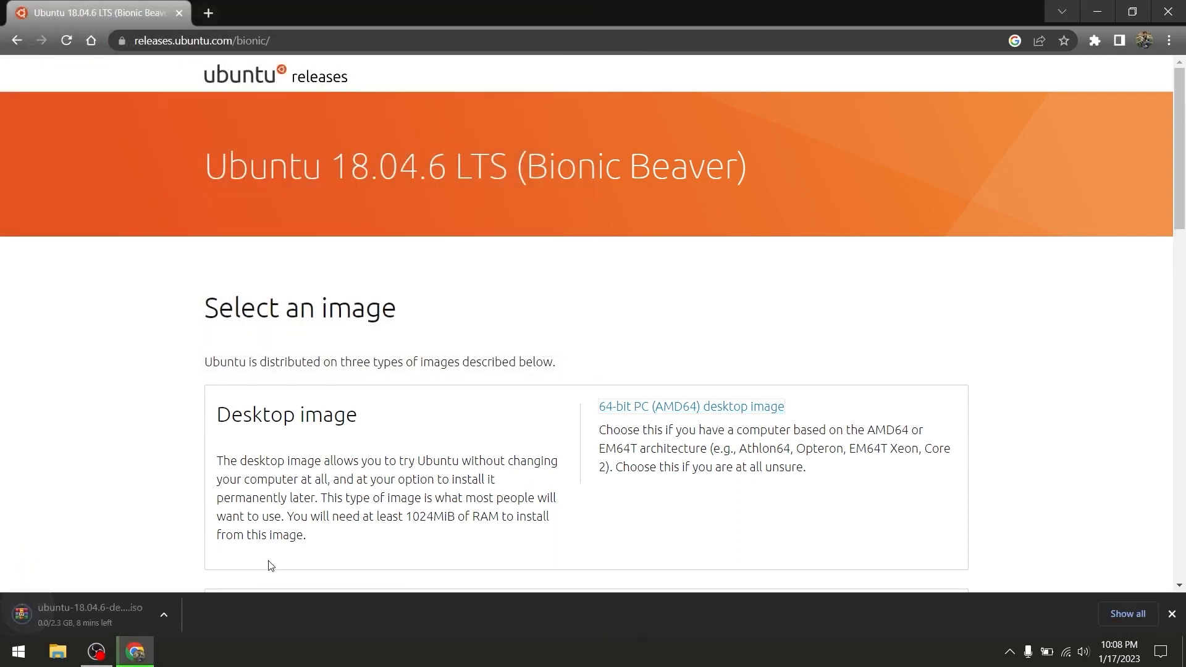
{"action": "left_click", "coordinate": [1128, 616]}
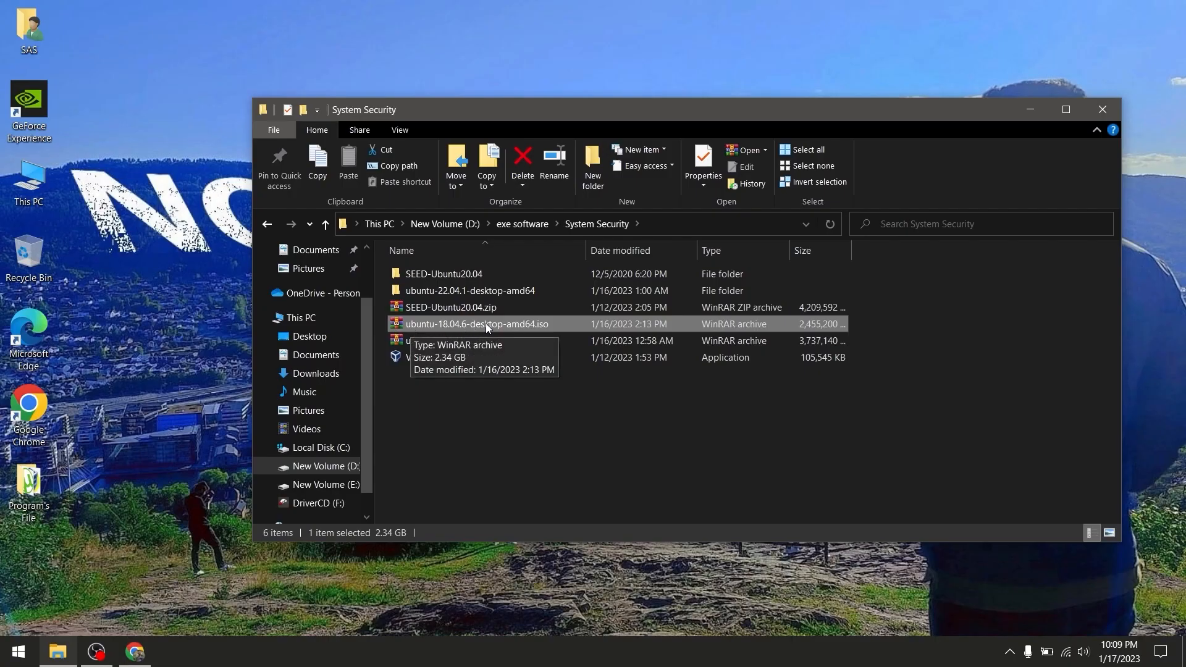
Launch Oracle VM VirtualBox from the Program's File desktop folder
{"action": "double_click", "coordinate": [29, 494]}
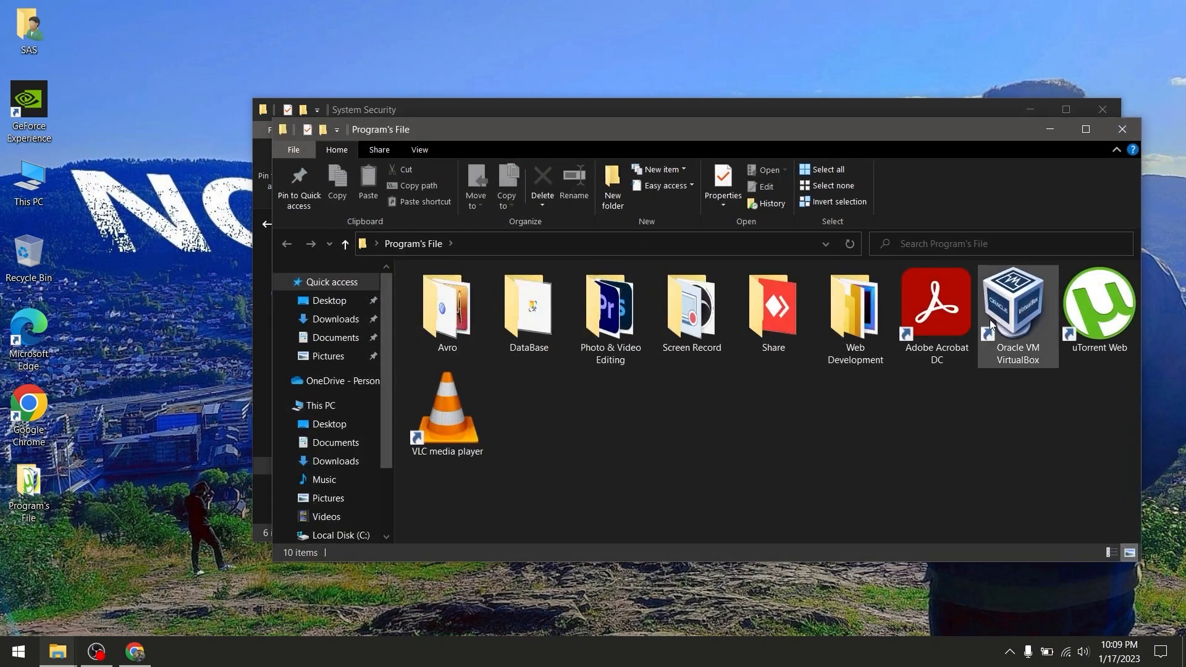
{"action": "left_click", "coordinate": [1030, 319]}
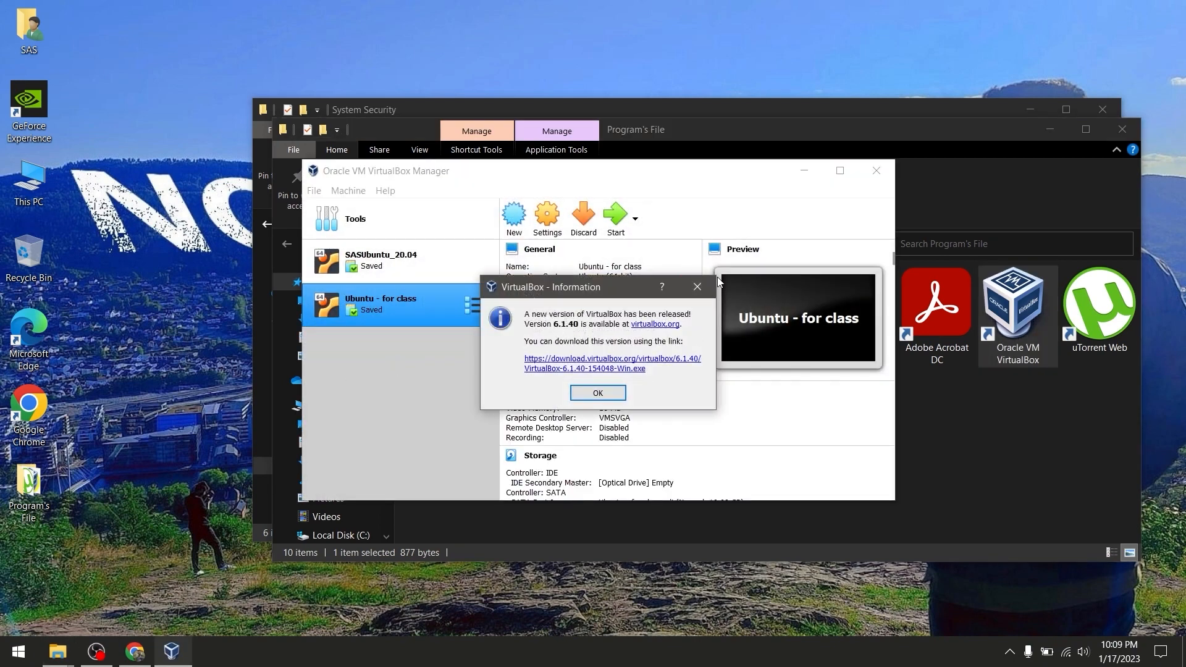
Dismiss the update notice and compare the SASUbuntu_20.04 and 'Ubuntu - for class' machines
{"action": "left_click", "coordinate": [697, 287]}
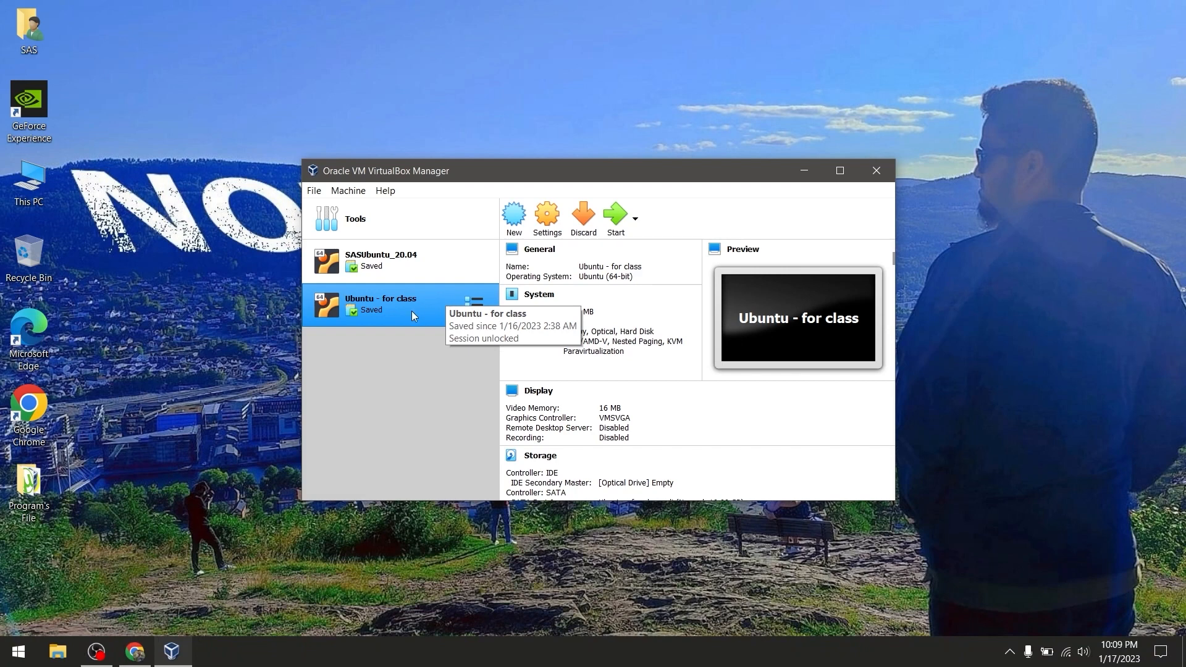
{"action": "left_click", "coordinate": [377, 258]}
{"action": "left_click", "coordinate": [384, 310]}
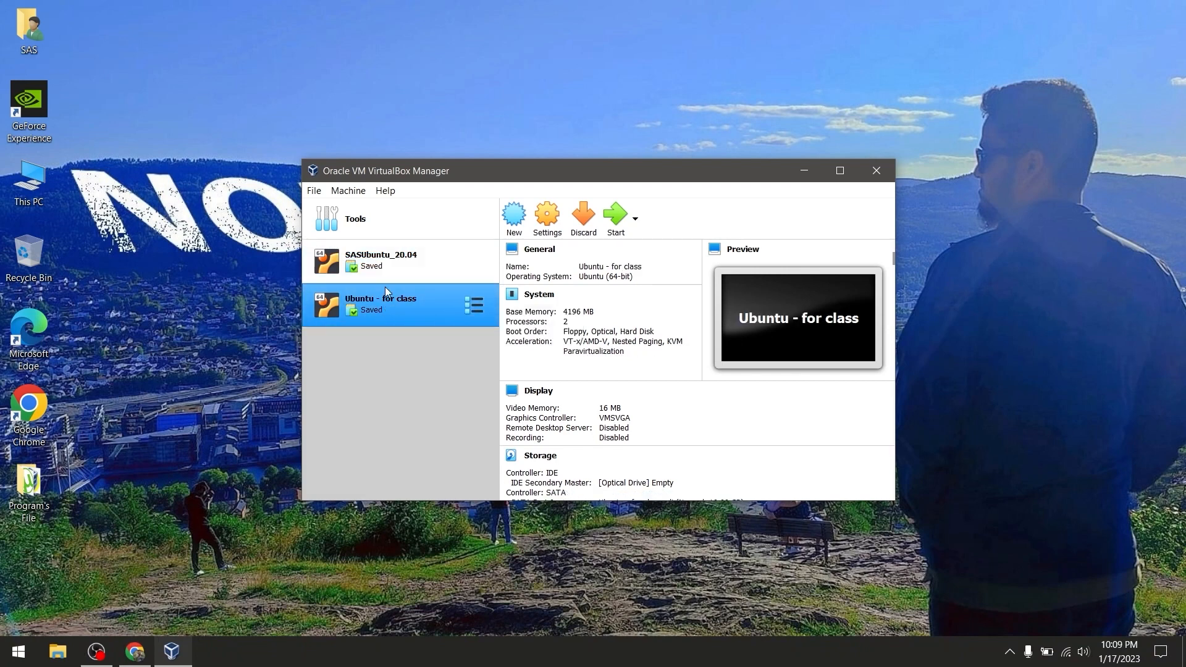
{"action": "left_click", "coordinate": [383, 265]}
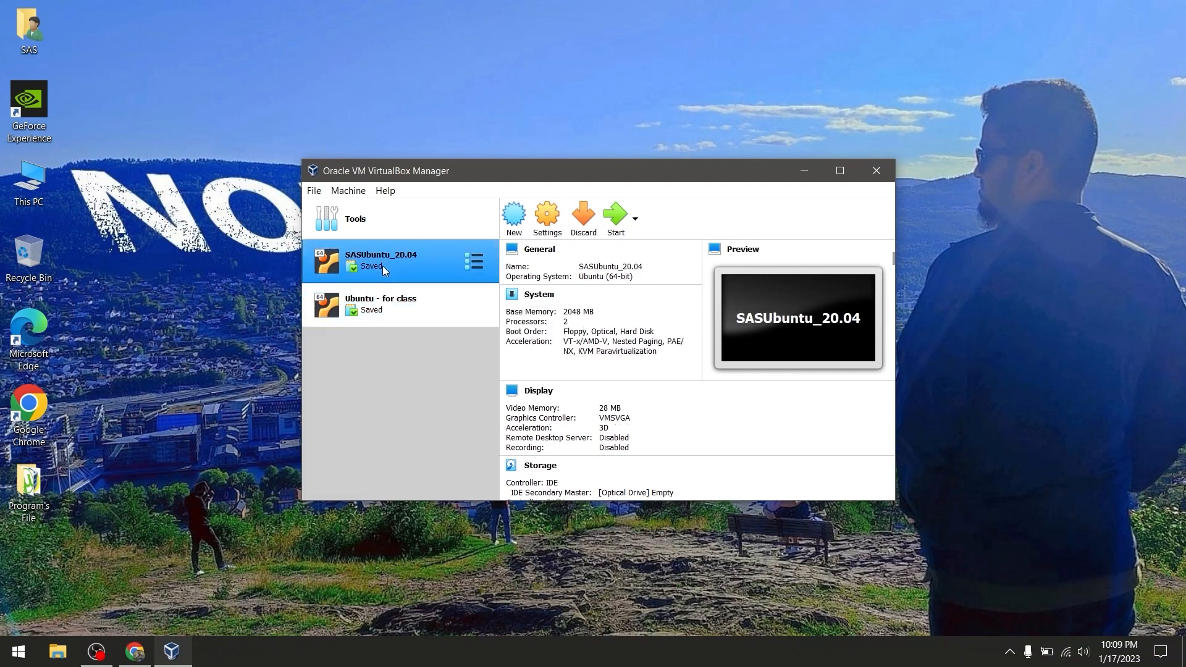
{"action": "left_click", "coordinate": [397, 316]}
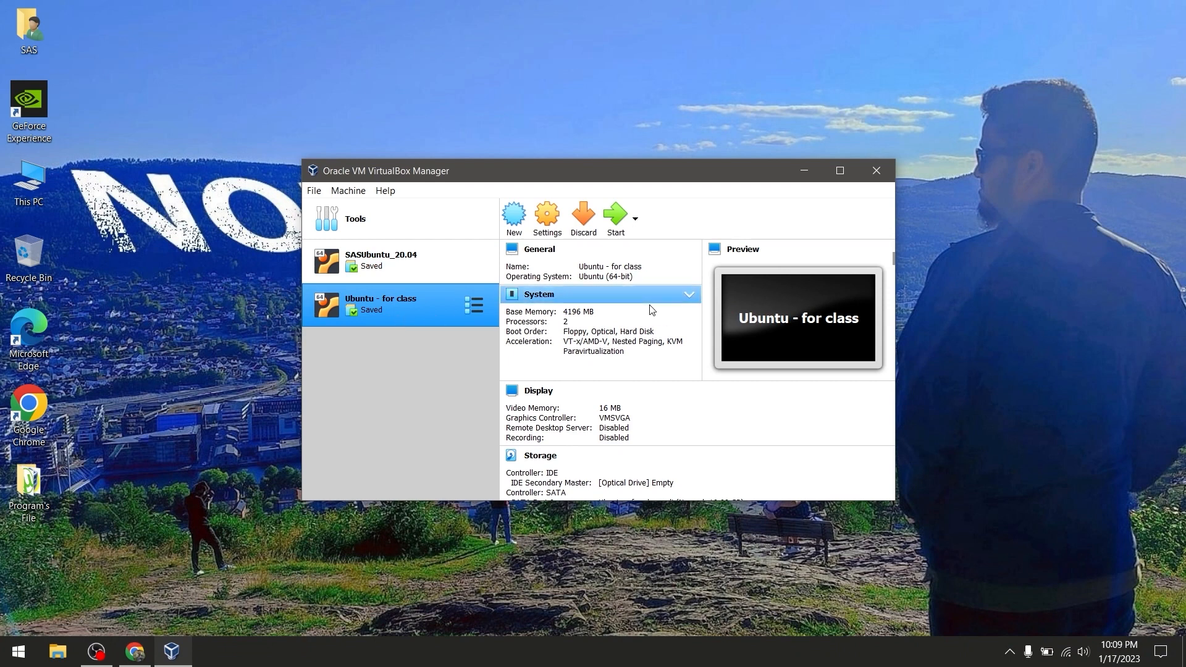
{"action": "left_click", "coordinate": [383, 266]}
{"action": "left_click", "coordinate": [398, 301]}
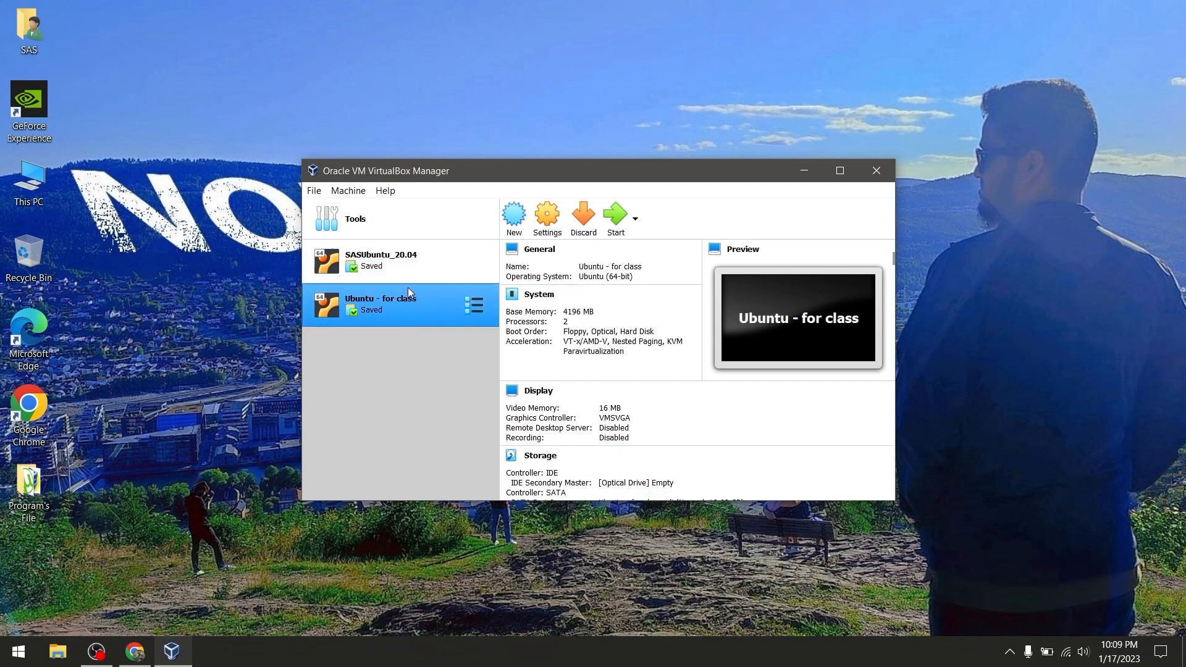
{"action": "left_click", "coordinate": [409, 272]}
{"action": "left_click", "coordinate": [411, 324]}
Remove the 'Ubuntu - for class' machine, deleting all its files
{"action": "right_click", "coordinate": [406, 307]}
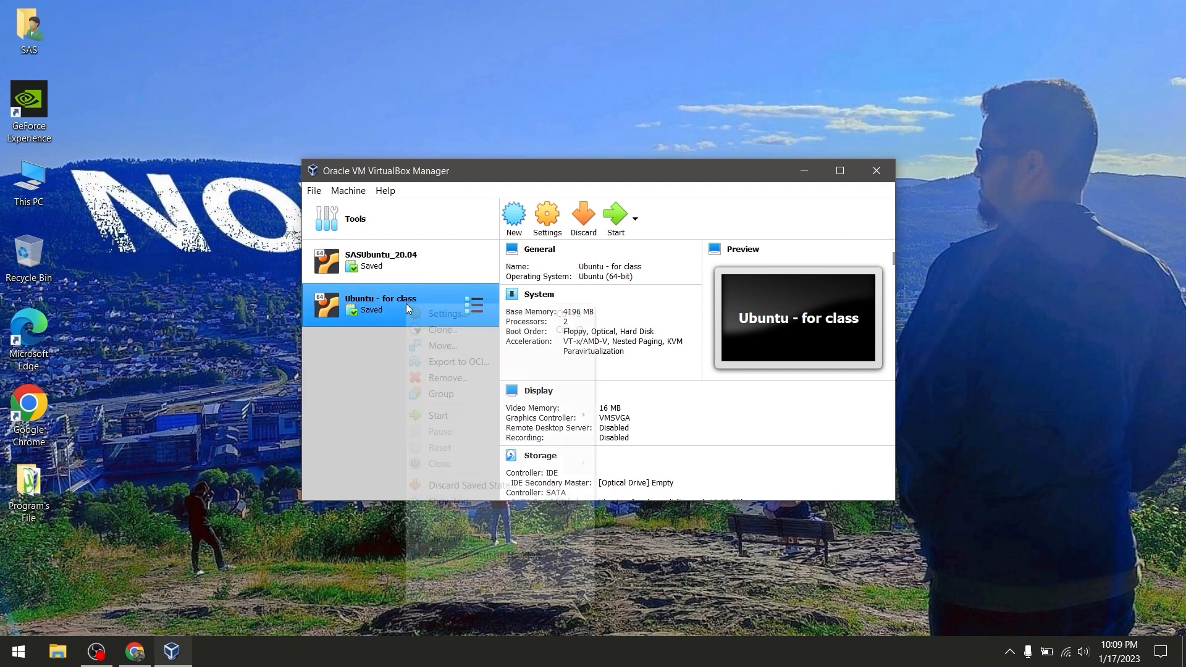
{"action": "left_click", "coordinate": [465, 374]}
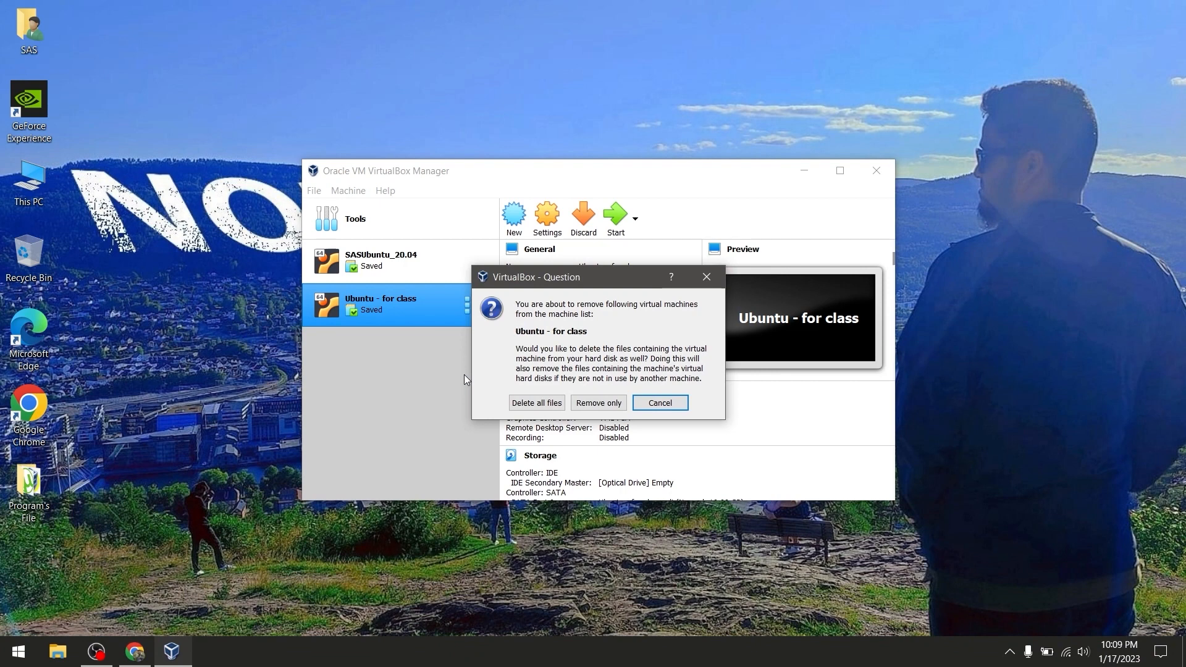
{"action": "left_click", "coordinate": [531, 405]}
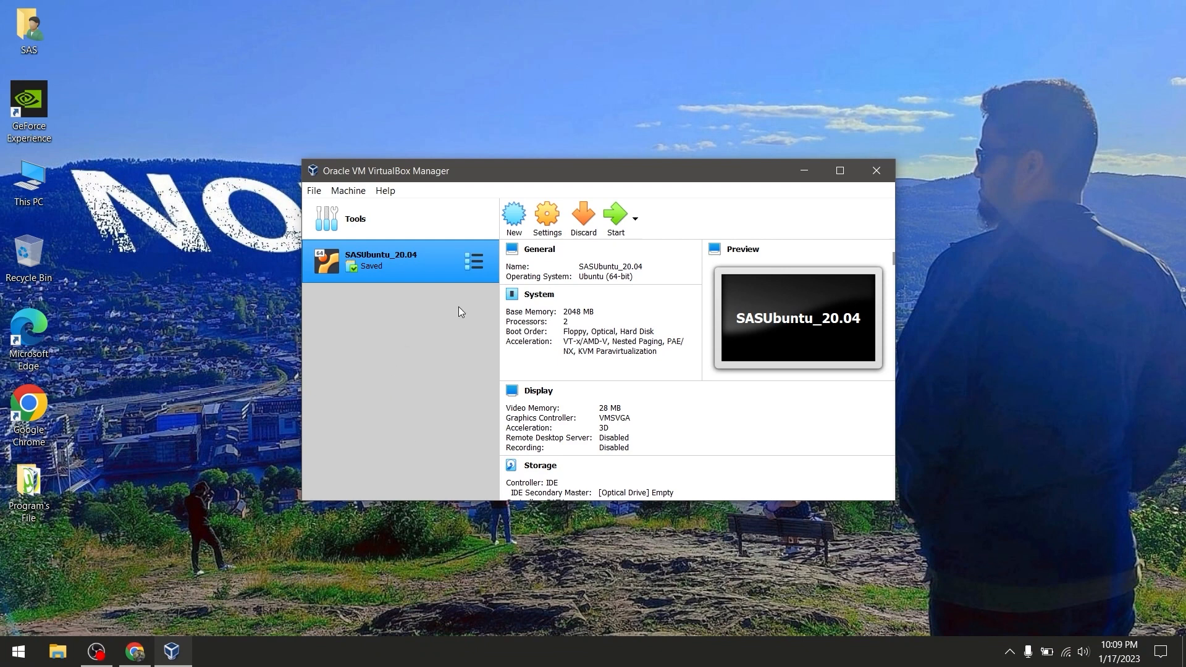
Start a new machine named Ubuntu_For_Class (Linux, Ubuntu 64-bit), checking the System Security ISO folder
{"action": "left_click", "coordinate": [515, 219]}
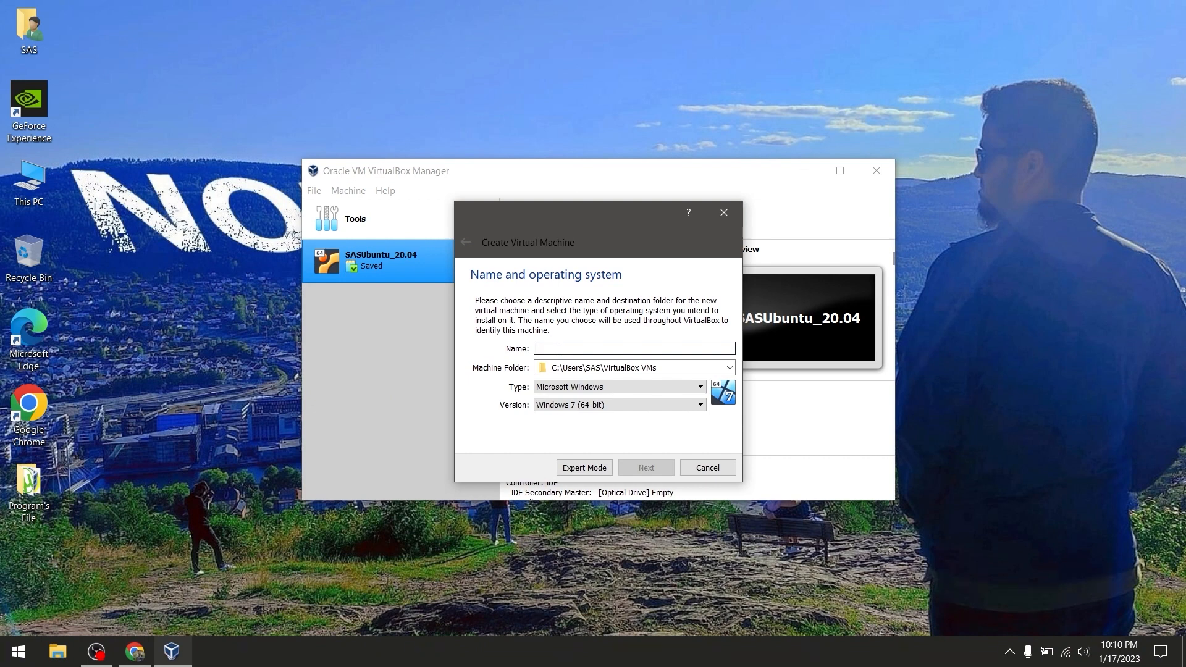
{"action": "type", "text": "Ubuntu"}
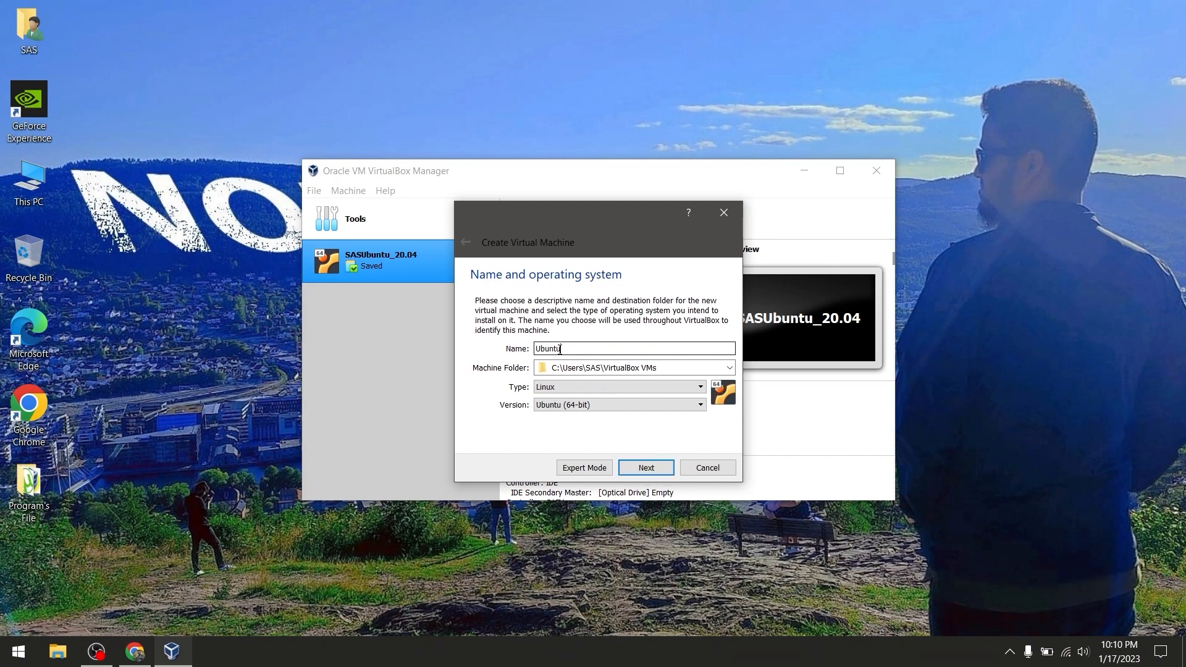
{"action": "type", "text": "_For_Class"}
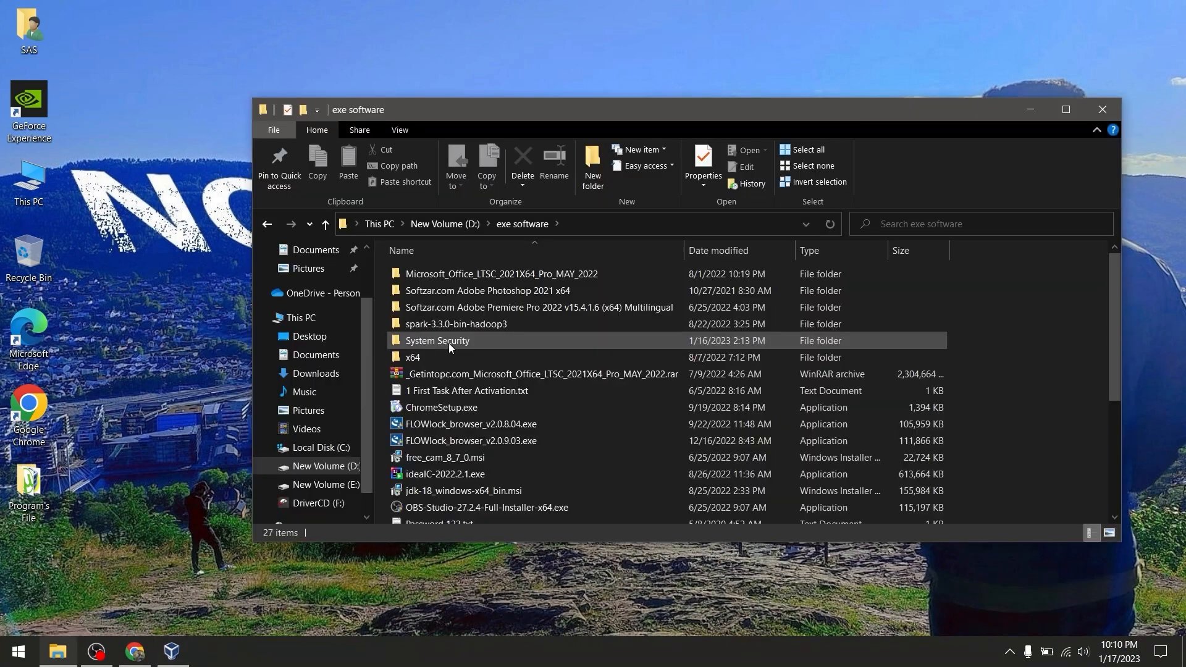
{"action": "double_click", "coordinate": [446, 343]}
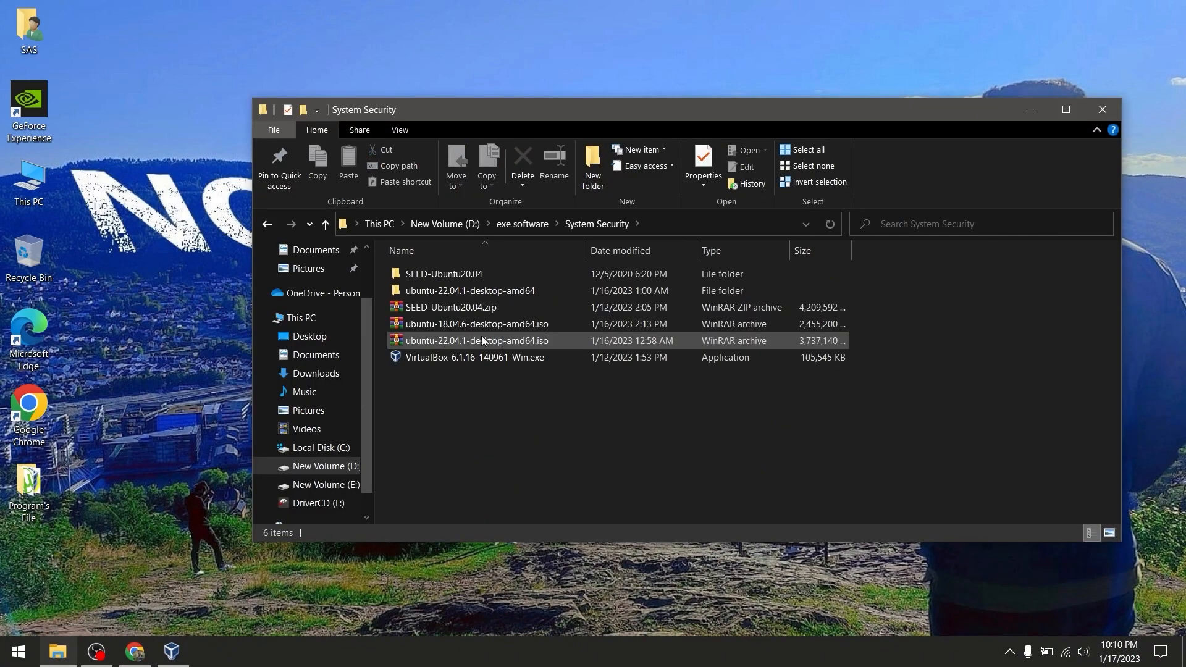
{"action": "left_click", "coordinate": [1036, 116]}
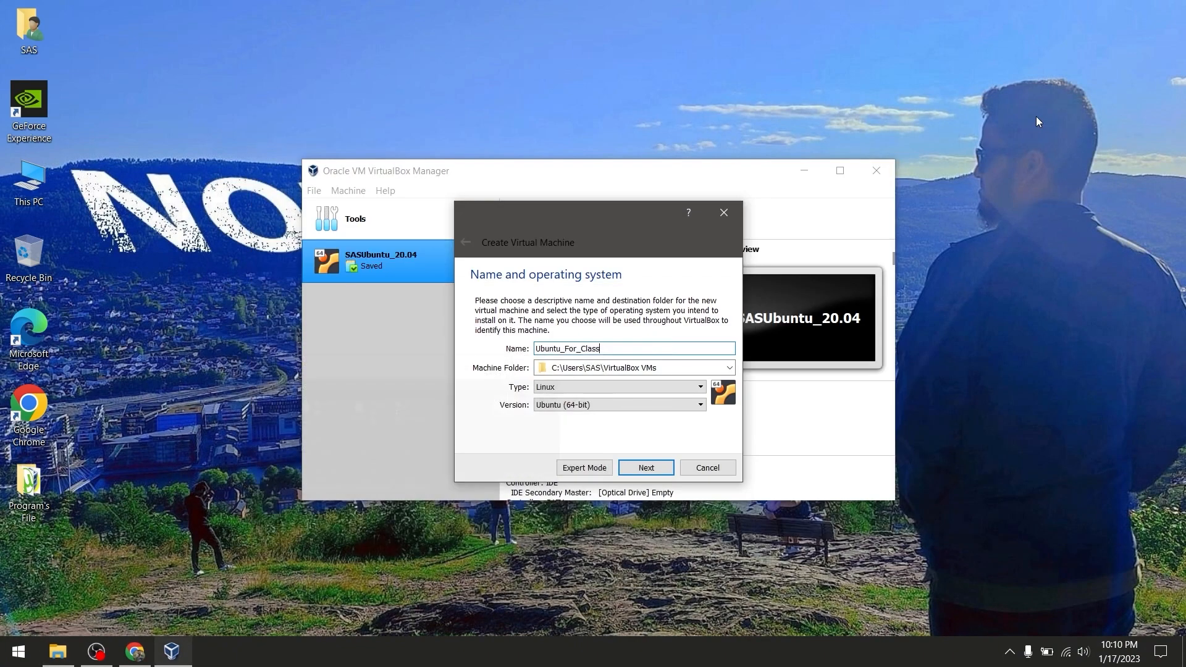
Give the new machine 4196 MB of base memory
{"action": "left_click", "coordinate": [648, 470]}
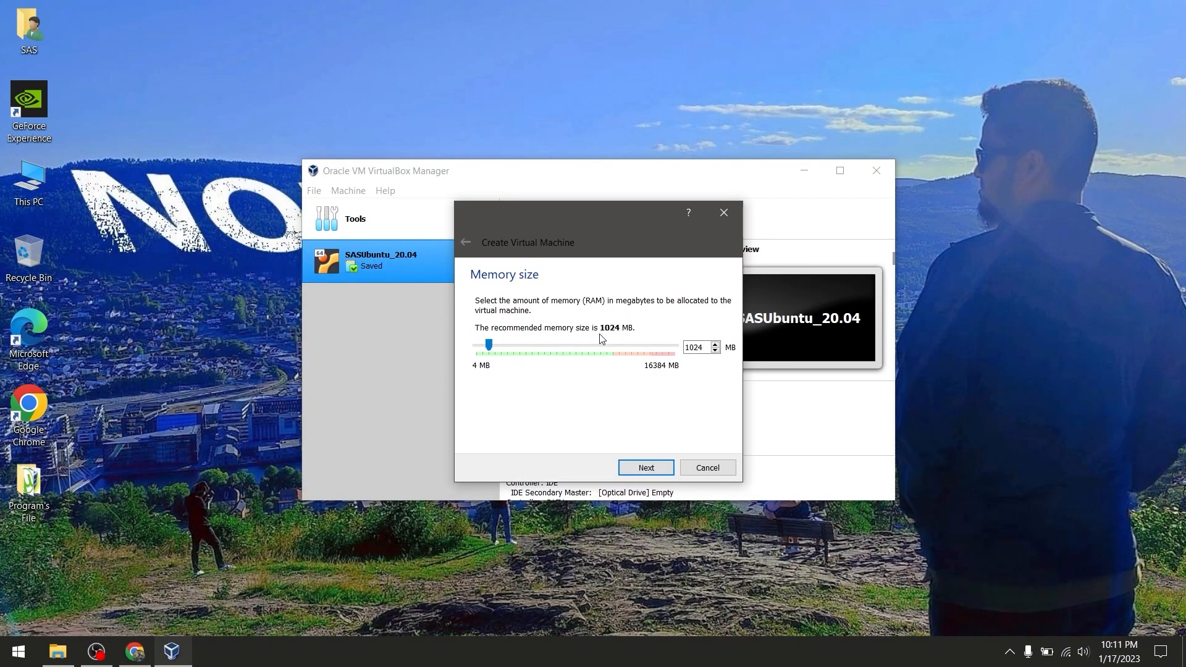
{"action": "double_click", "coordinate": [705, 348]}
{"action": "type", "text": "4196"}
{"action": "left_click", "coordinate": [664, 470]}
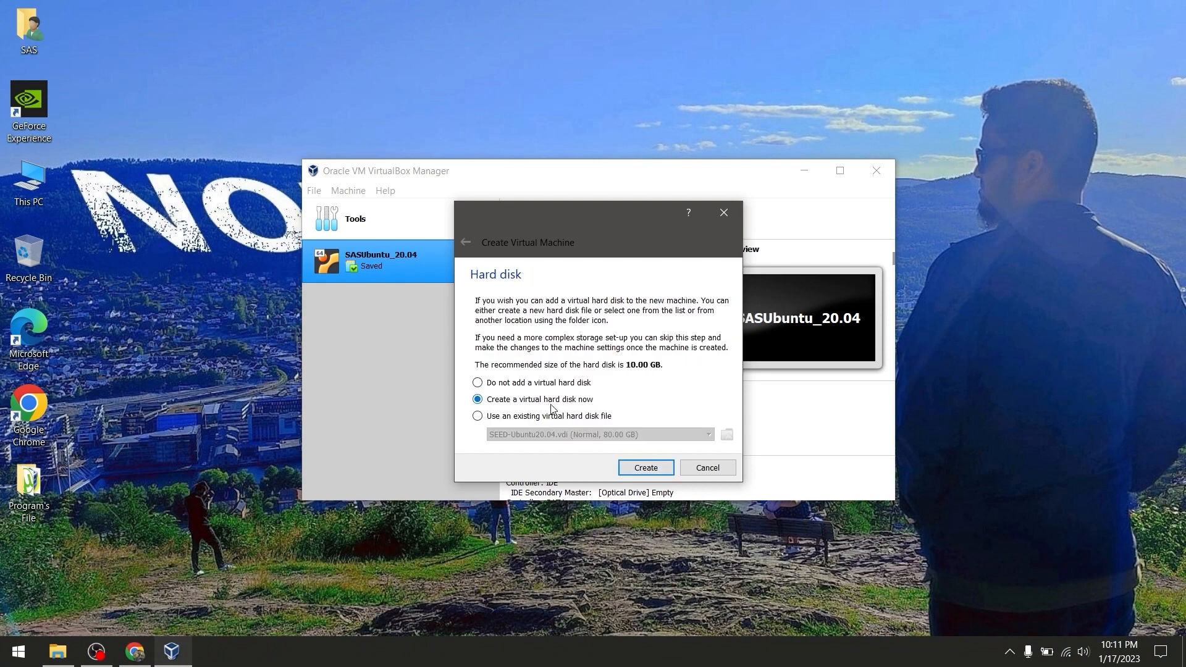
Create a fixed-size 10.00 GB VDI virtual hard disk and finish the machine
{"action": "left_click", "coordinate": [648, 471]}
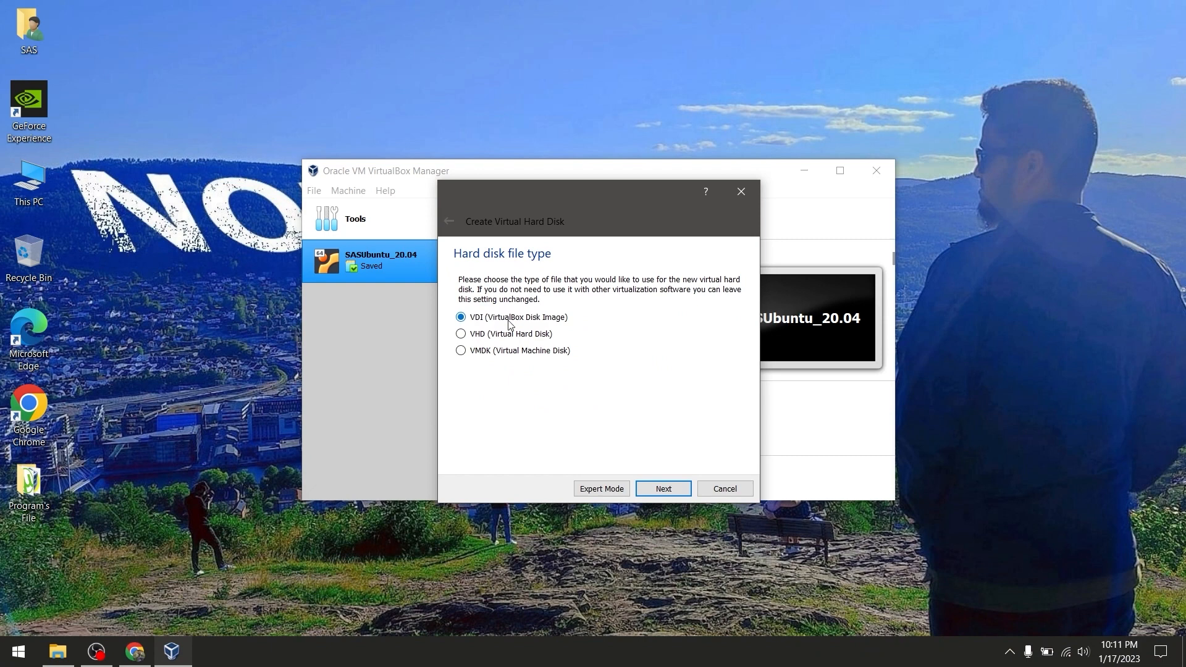
{"action": "left_click", "coordinate": [661, 493]}
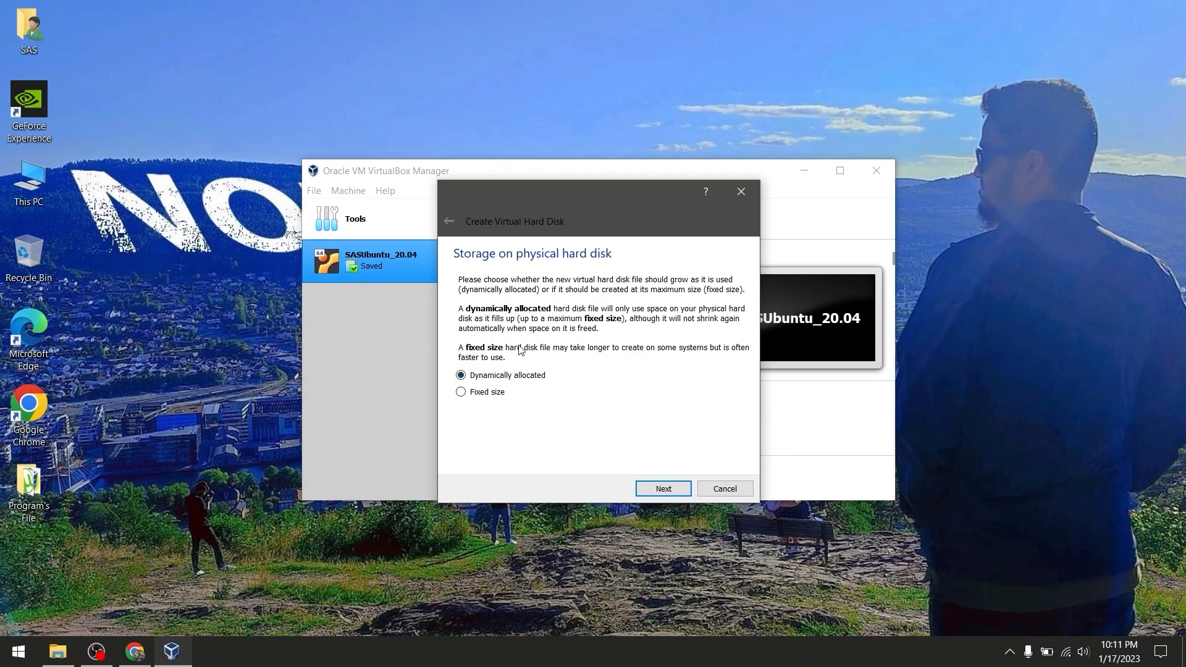
{"action": "left_click", "coordinate": [461, 391]}
{"action": "left_click", "coordinate": [666, 492]}
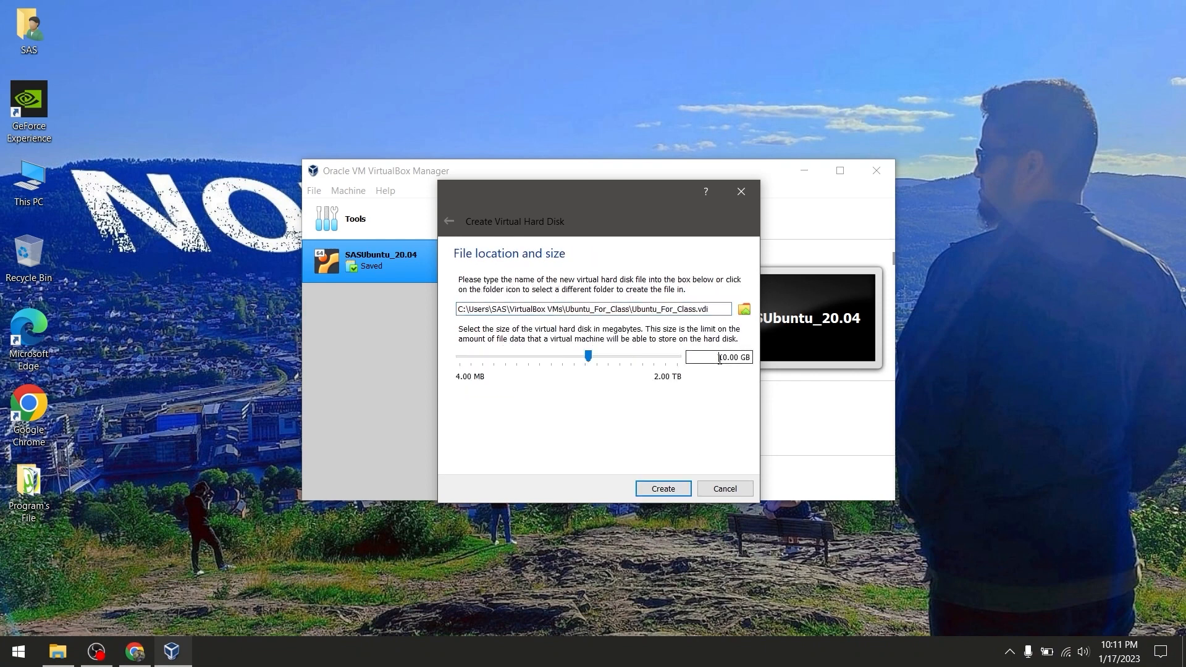
{"action": "left_click_drag", "start_coordinate": [719, 359], "coordinate": [753, 361]}
{"action": "left_click", "coordinate": [650, 492]}
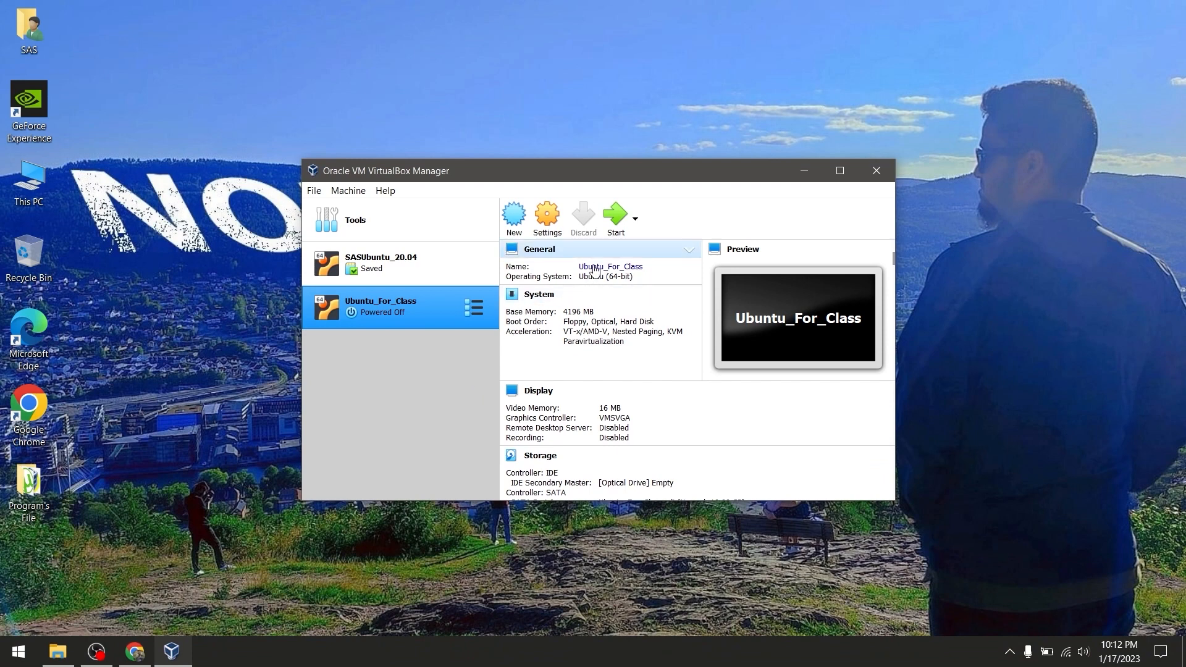
Set Shared Clipboard and Drag'n'Drop to Bidirectional in Ubuntu_For_Class's advanced settings
{"action": "left_click", "coordinate": [545, 222]}
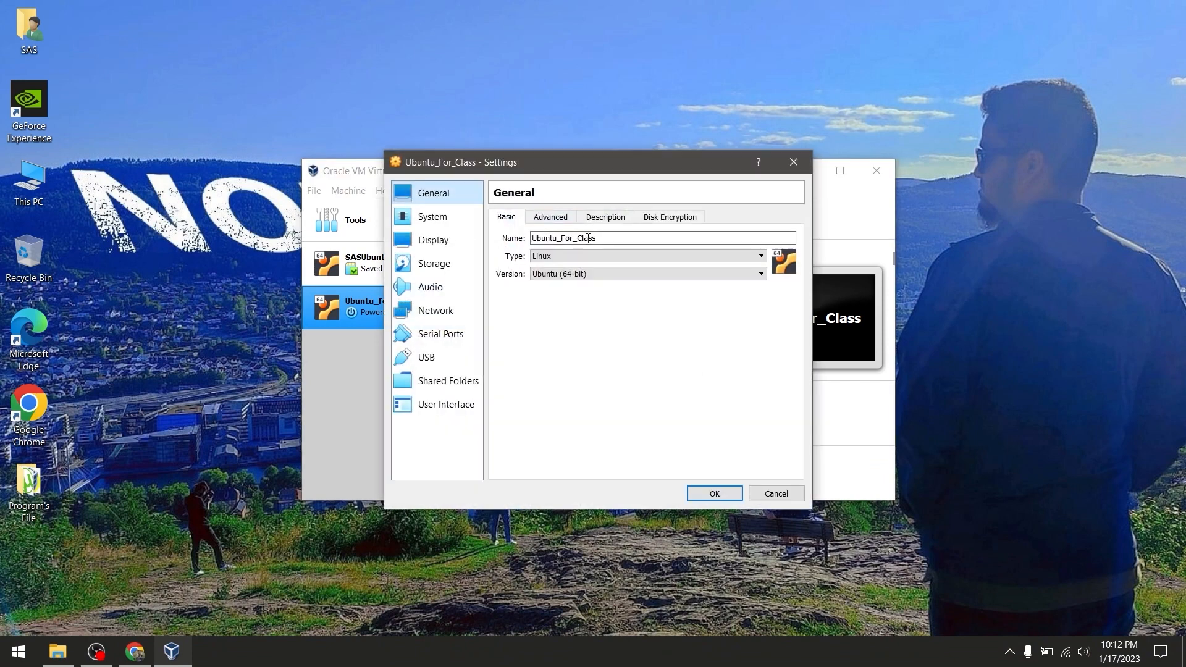
{"action": "left_click", "coordinate": [551, 223]}
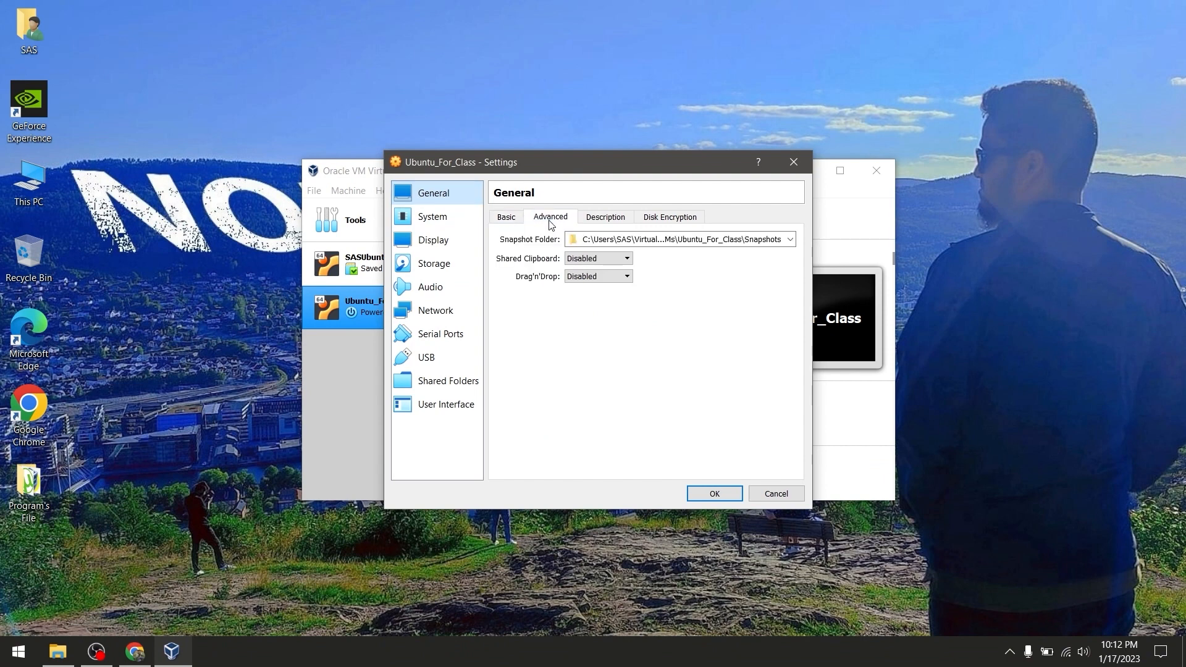
{"action": "left_click", "coordinate": [603, 260]}
{"action": "left_click", "coordinate": [589, 286]}
{"action": "left_click", "coordinate": [595, 278]}
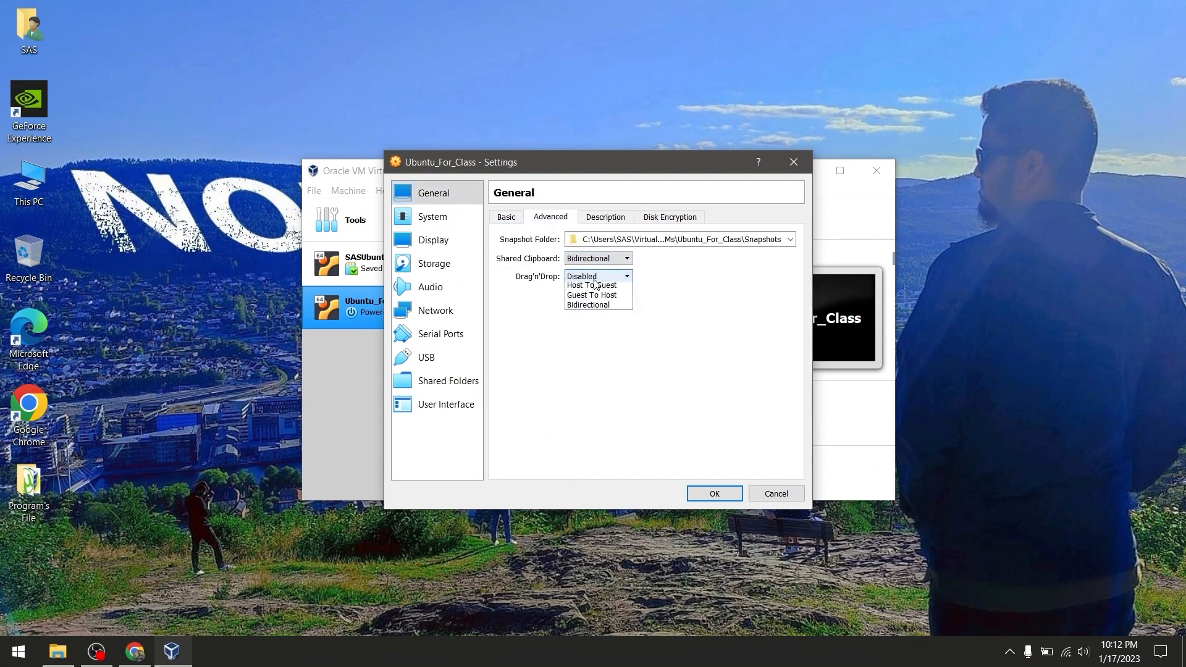
{"action": "left_click", "coordinate": [596, 316]}
Review the System and Display settings, ending on the Storage page
{"action": "left_click", "coordinate": [433, 218]}
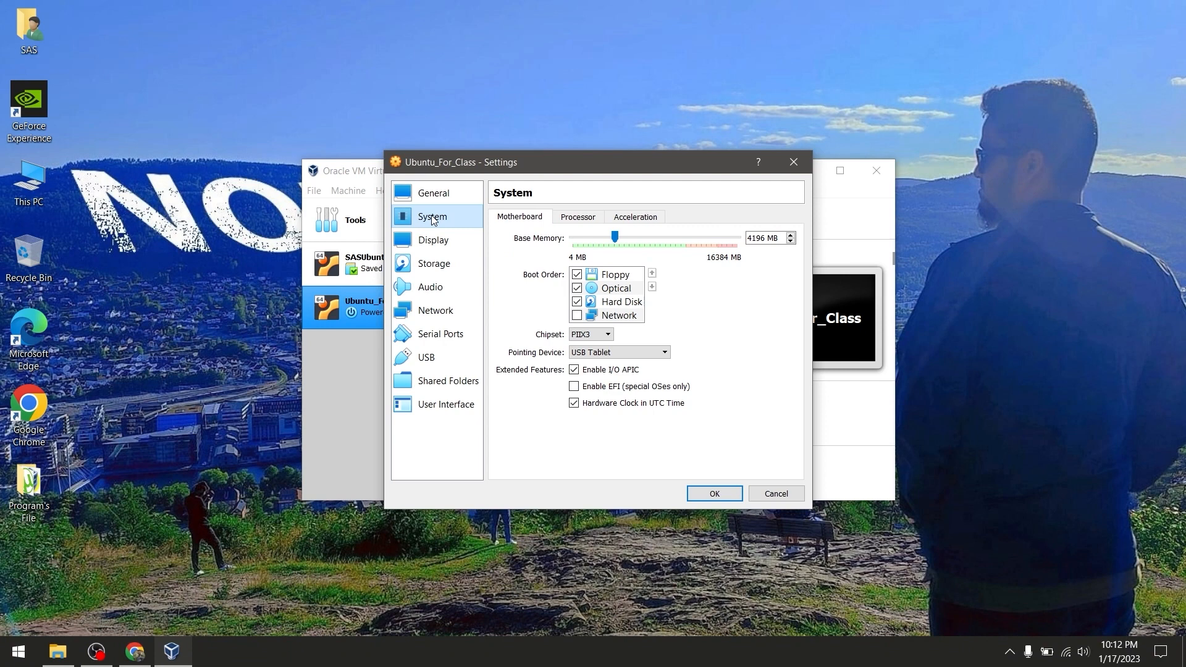
{"action": "left_click", "coordinate": [443, 250]}
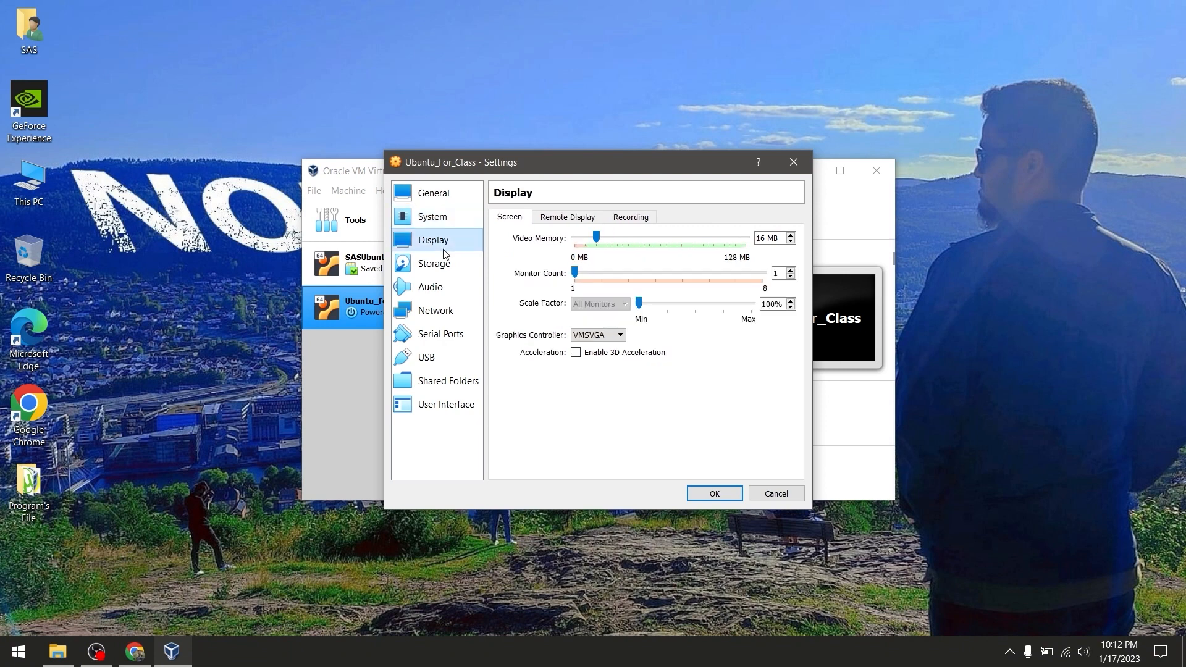
{"action": "left_click", "coordinate": [435, 264]}
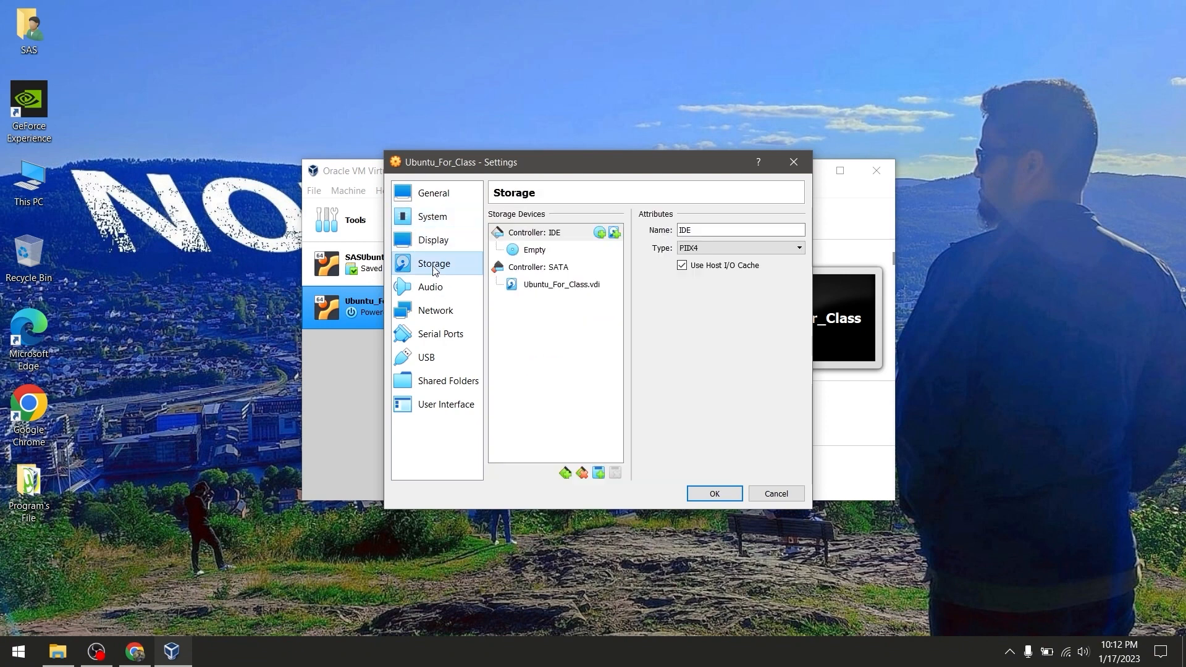
Load ubuntu-18.04.6-desktop-amd64.iso into the empty optical drive
{"action": "left_click", "coordinate": [535, 250]}
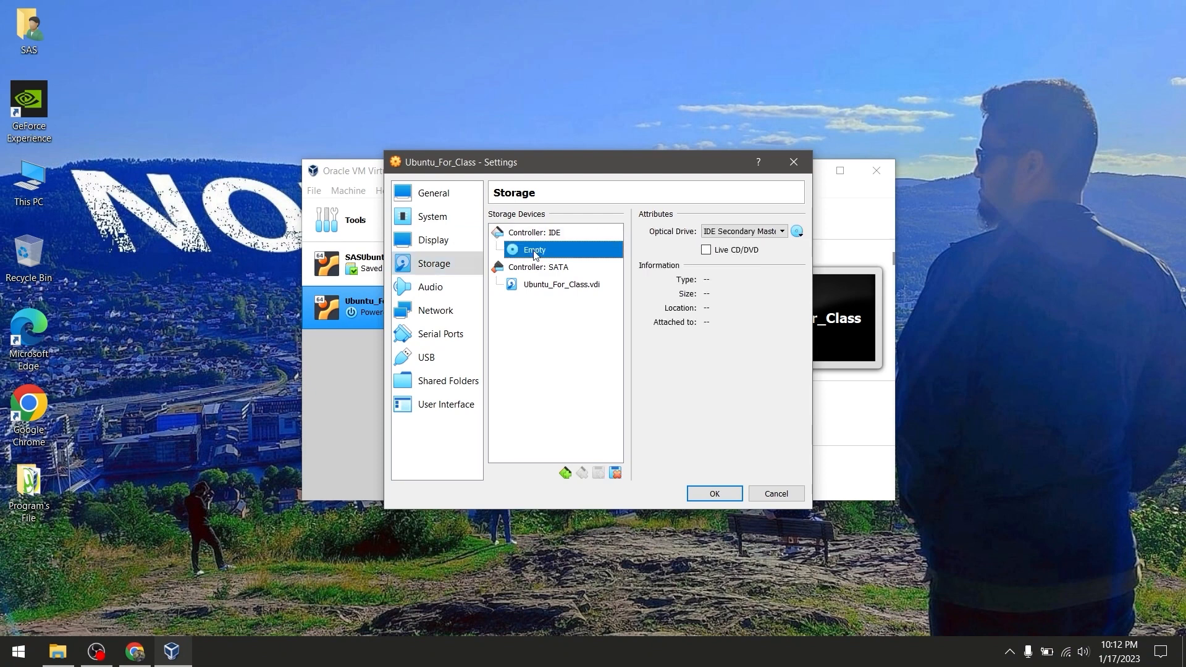
{"action": "left_click", "coordinate": [796, 231]}
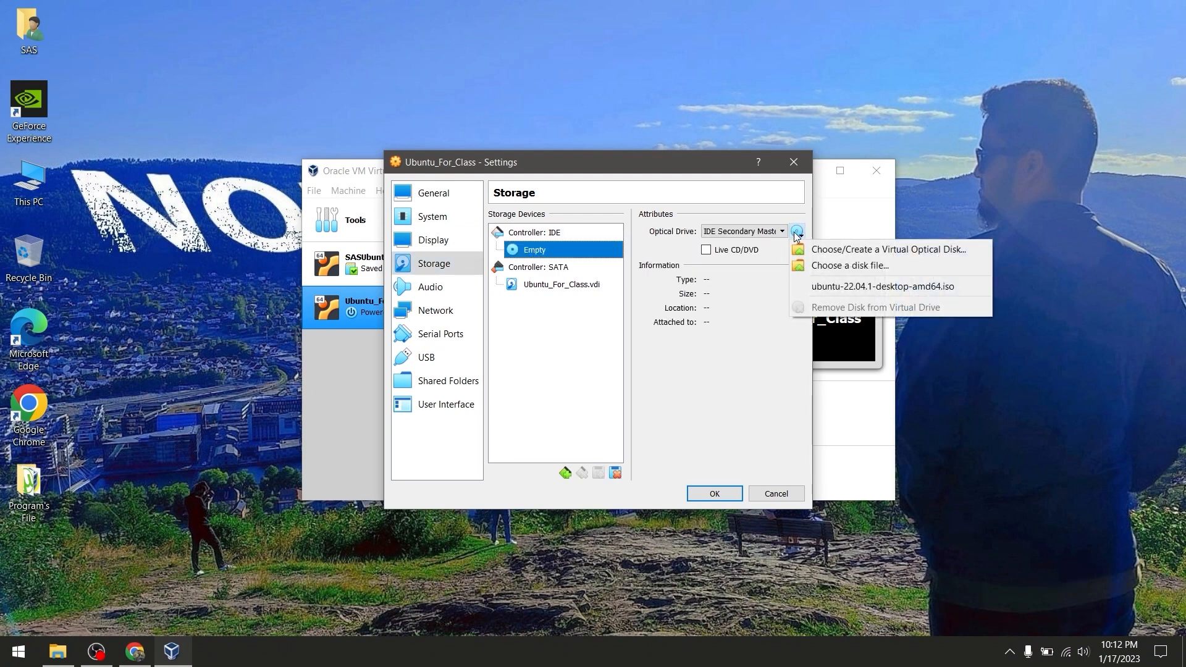
{"action": "left_click", "coordinate": [833, 265]}
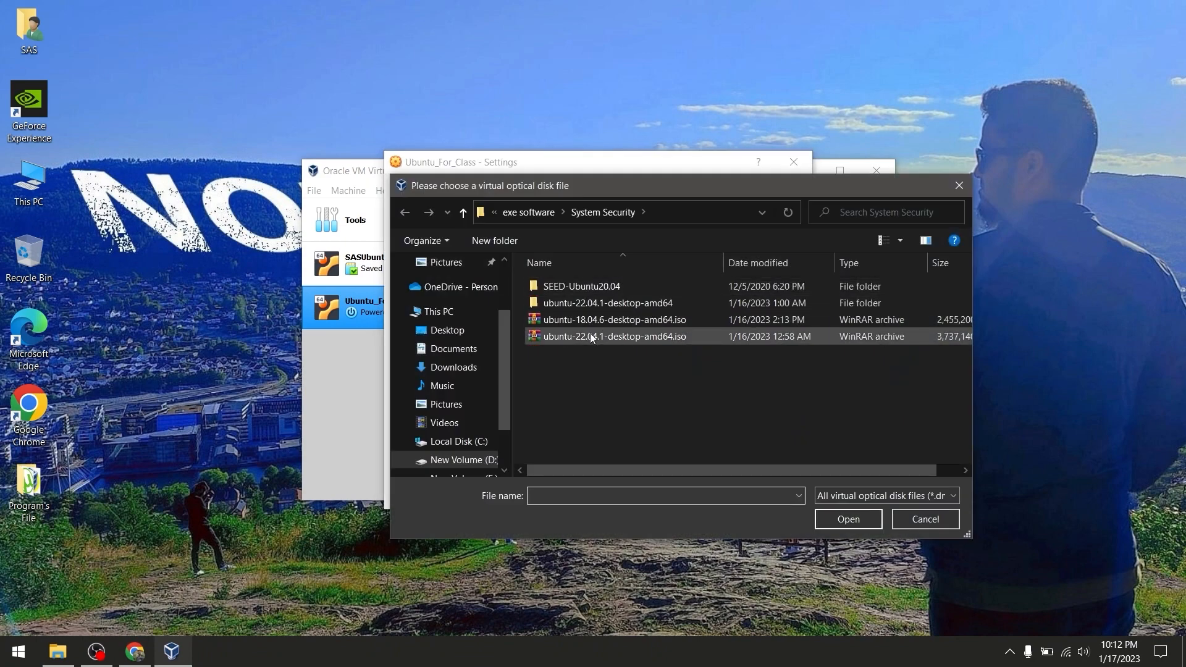
{"action": "left_click", "coordinate": [598, 321]}
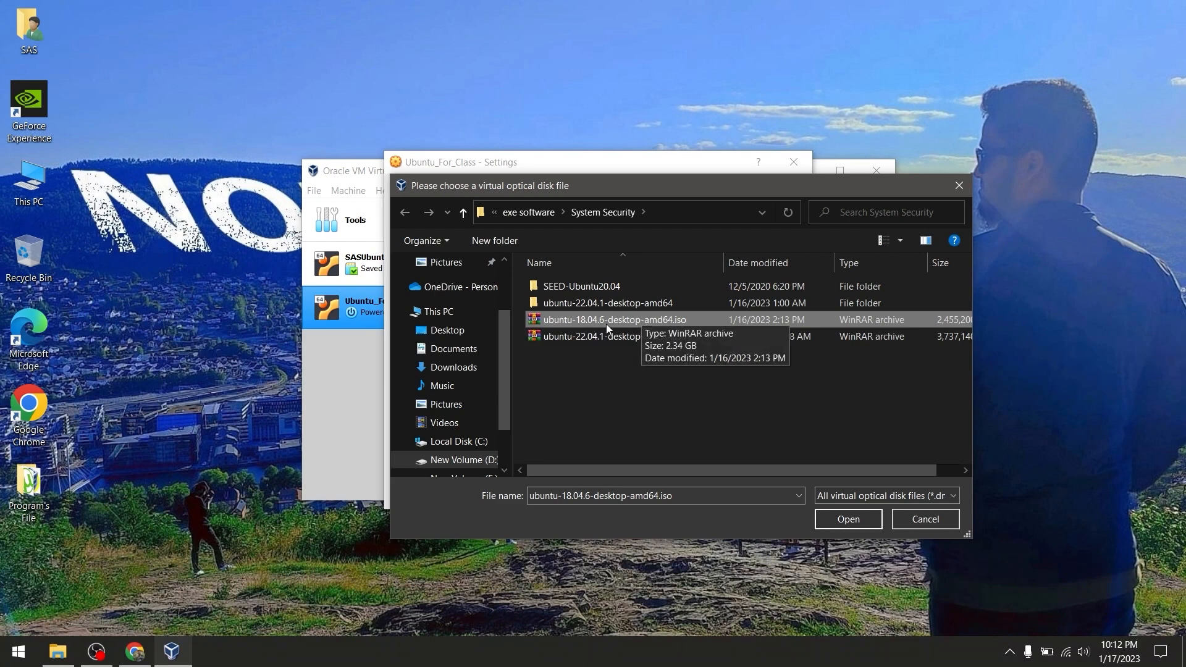
{"action": "double_click", "coordinate": [575, 322]}
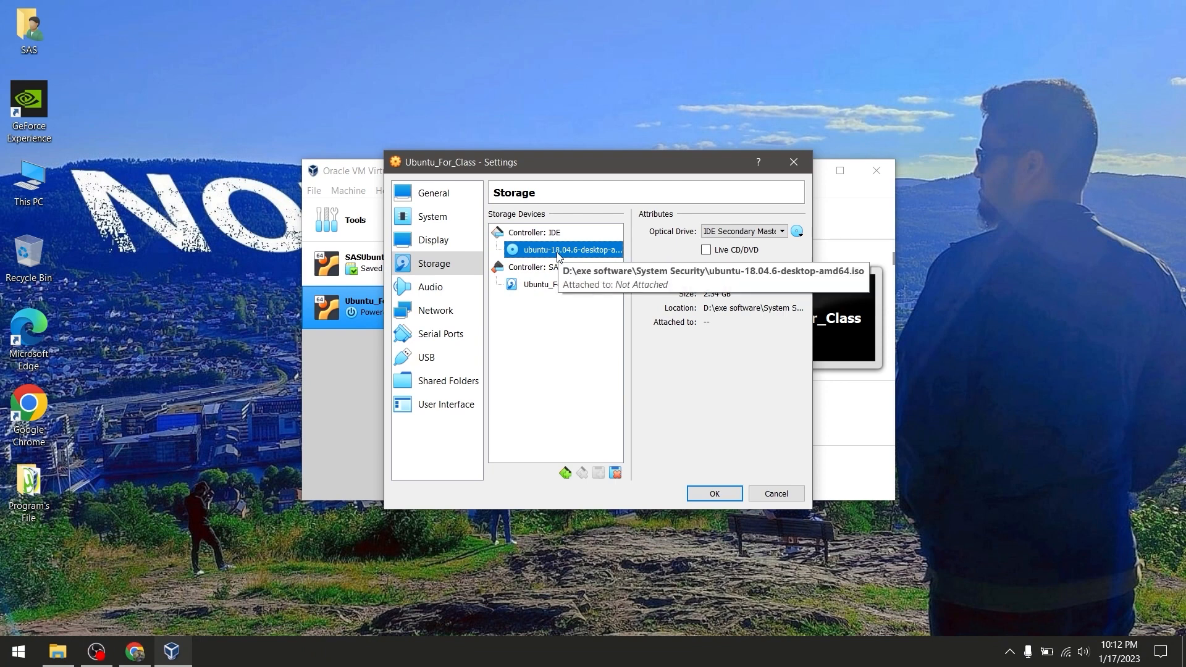
{"action": "left_click", "coordinate": [448, 314]}
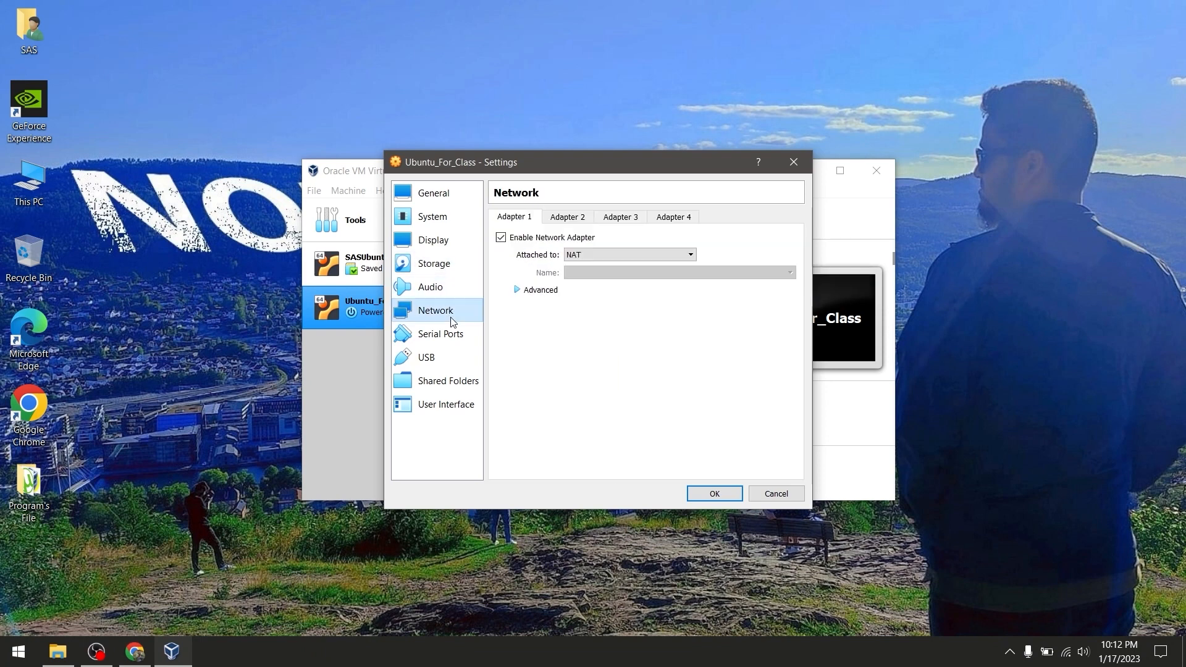
Attach Adapter 1 to the NAT Network with promiscuous mode Allow All, and save
{"action": "left_click", "coordinate": [628, 257]}
{"action": "left_click", "coordinate": [620, 316]}
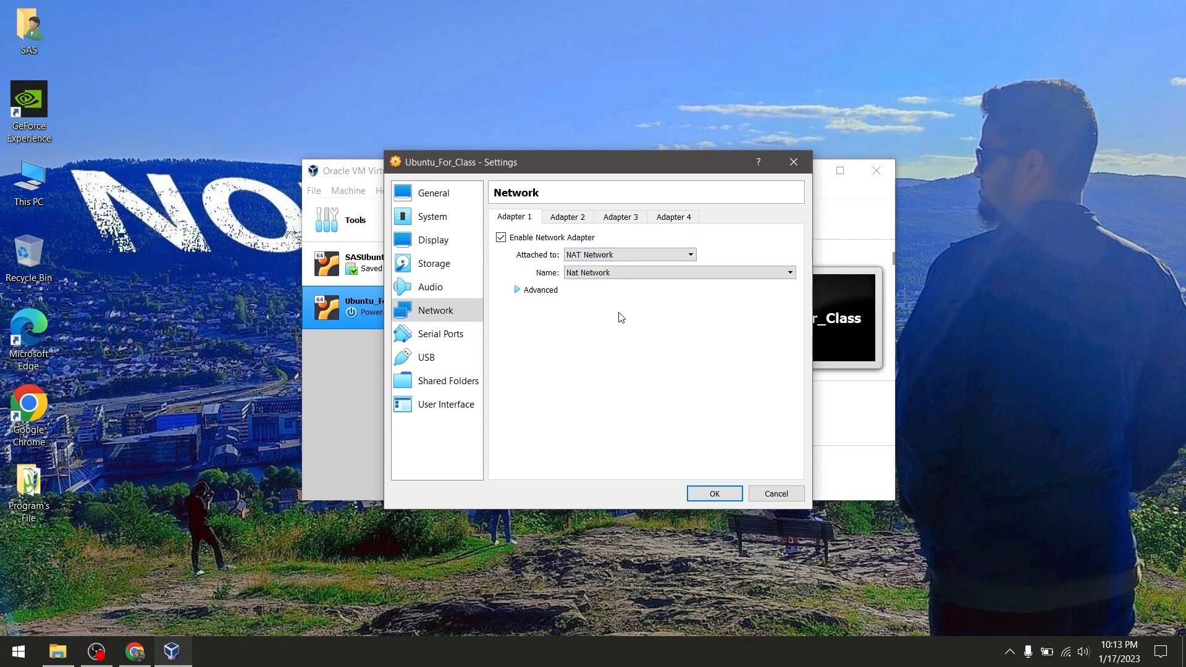
{"action": "left_click", "coordinate": [518, 290]}
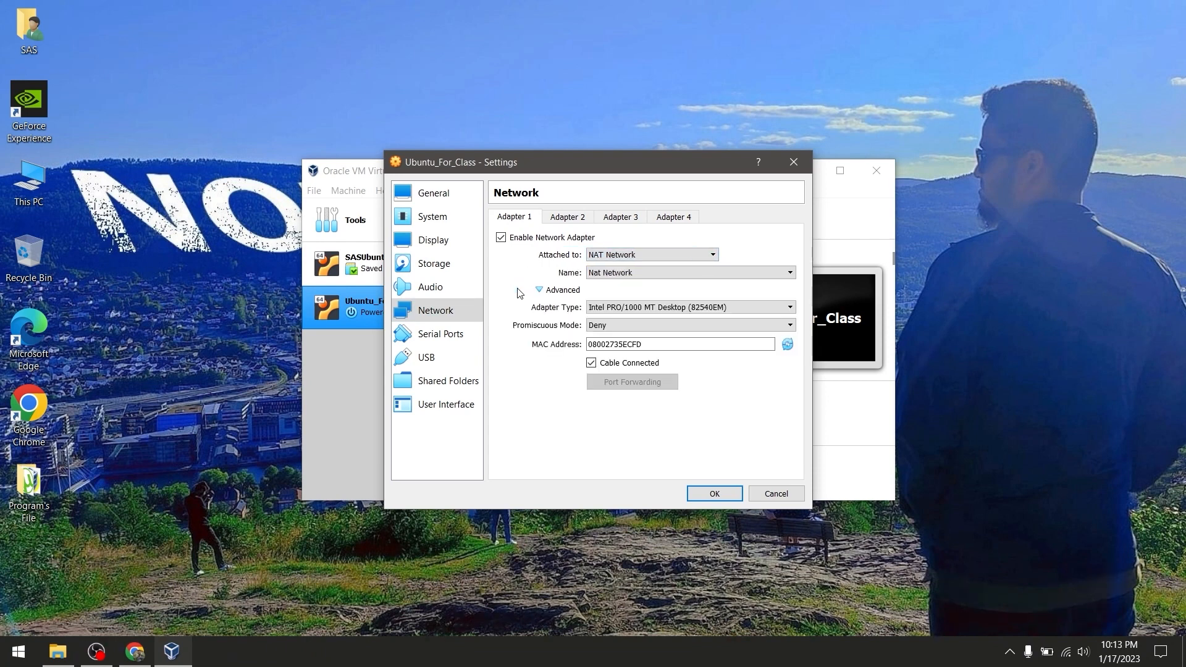
{"action": "left_click", "coordinate": [654, 322]}
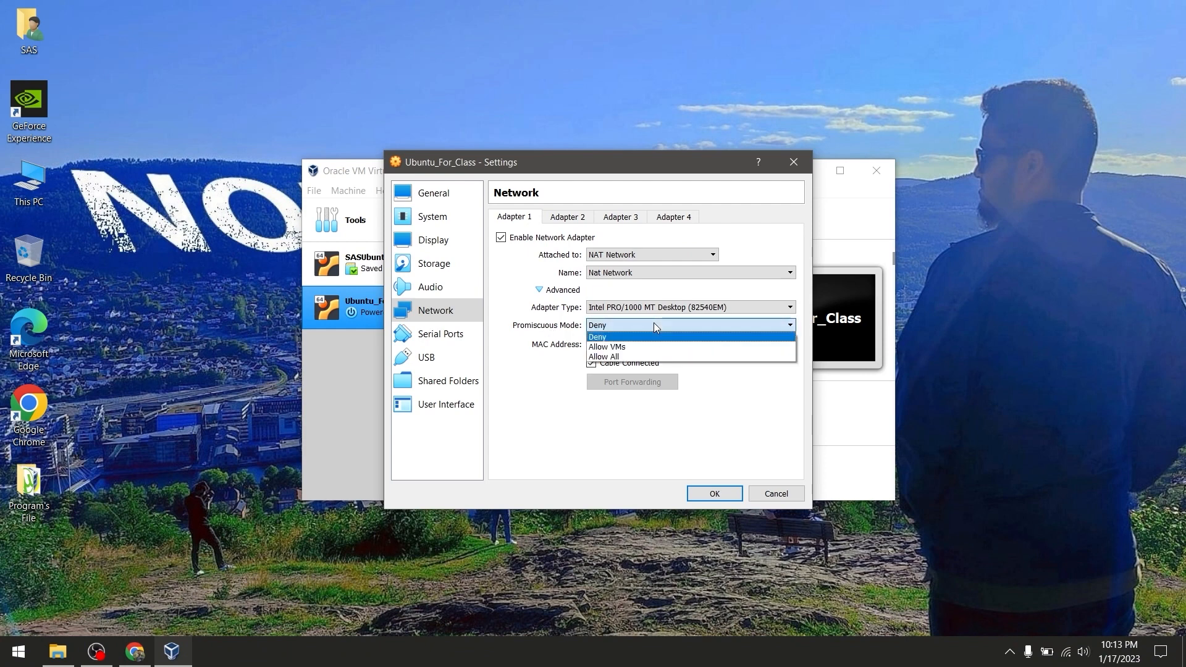
{"action": "left_click", "coordinate": [640, 359]}
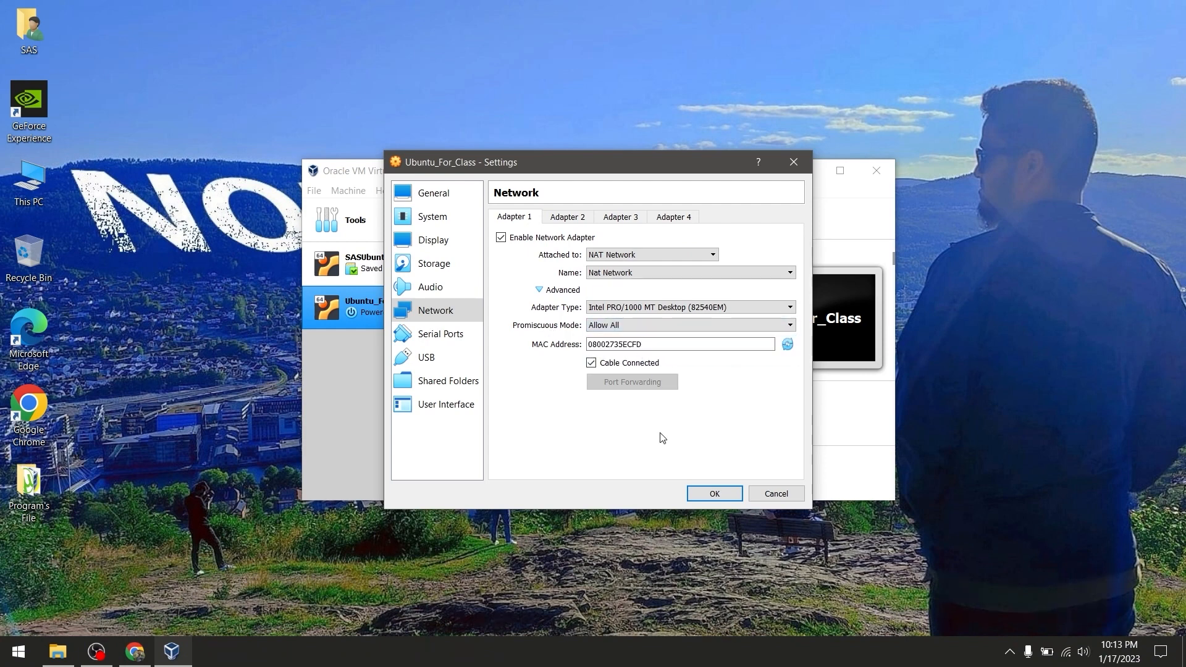
{"action": "left_click", "coordinate": [715, 494]}
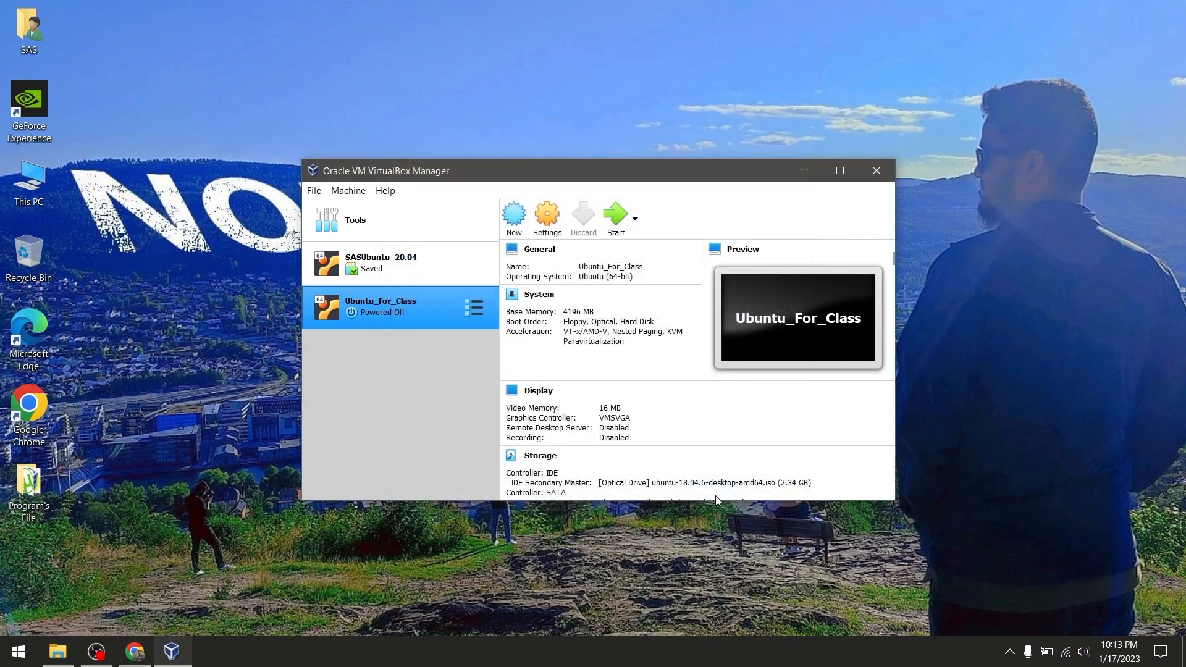
Reopen the settings to recheck the network adapter, then save and close them
{"action": "left_click", "coordinate": [546, 215]}
{"action": "left_click", "coordinate": [436, 310]}
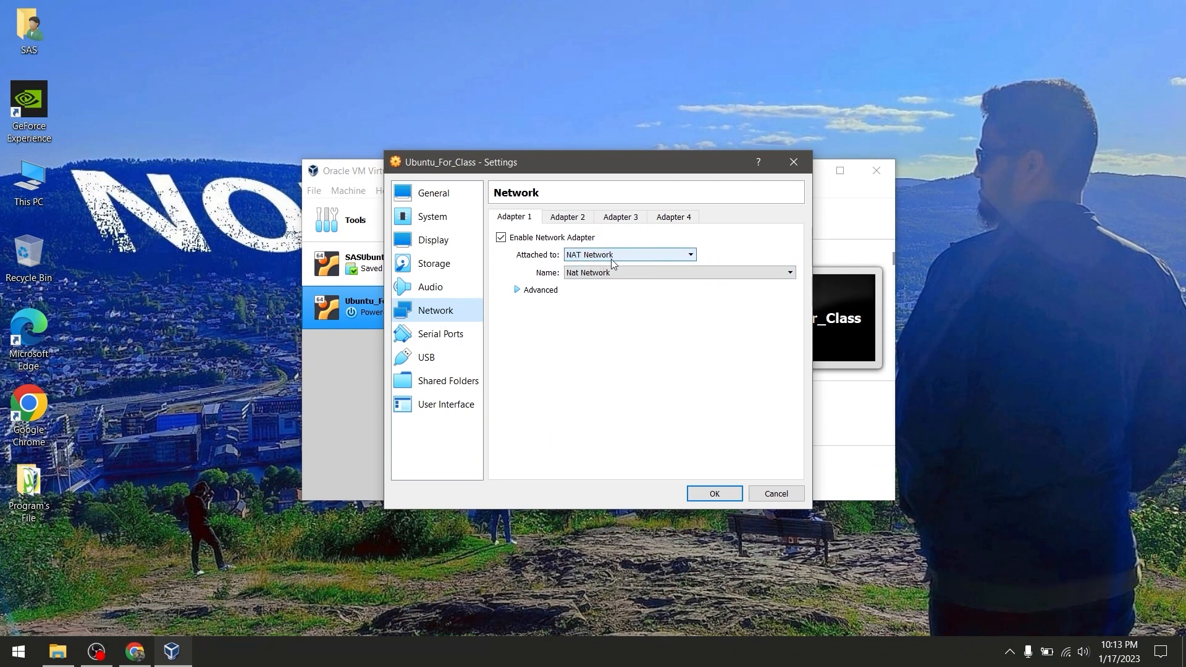
{"action": "left_click", "coordinate": [794, 164]}
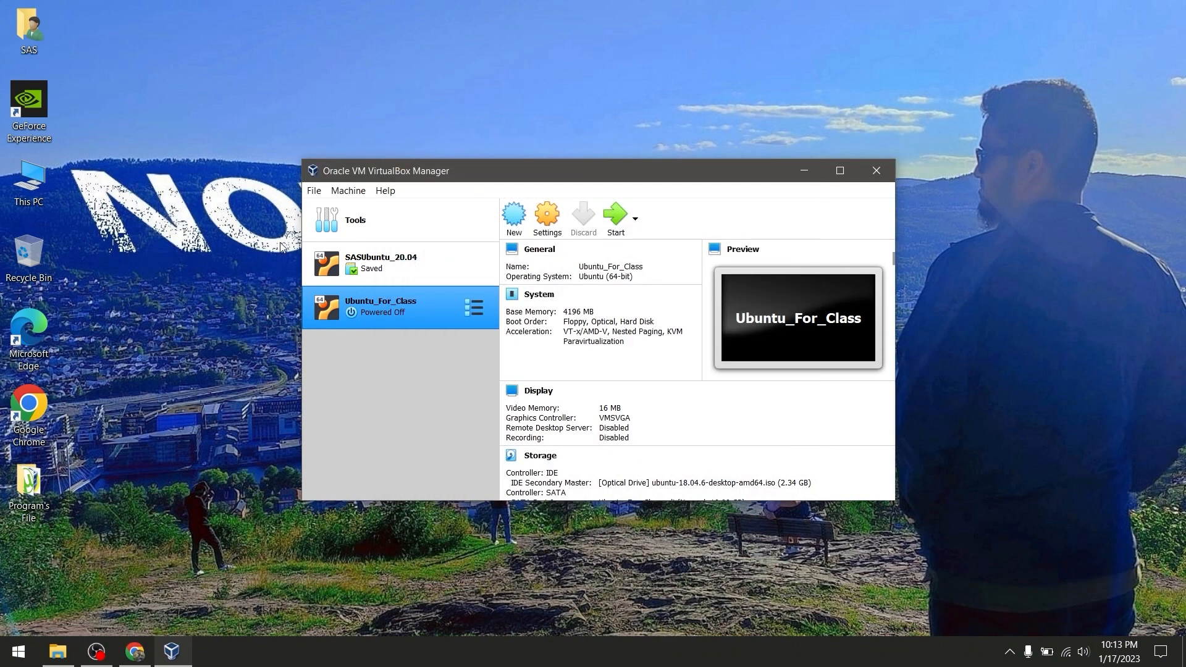
Review the NAT networks list in VirtualBox global preferences, then close the preferences
{"action": "left_click", "coordinate": [315, 192]}
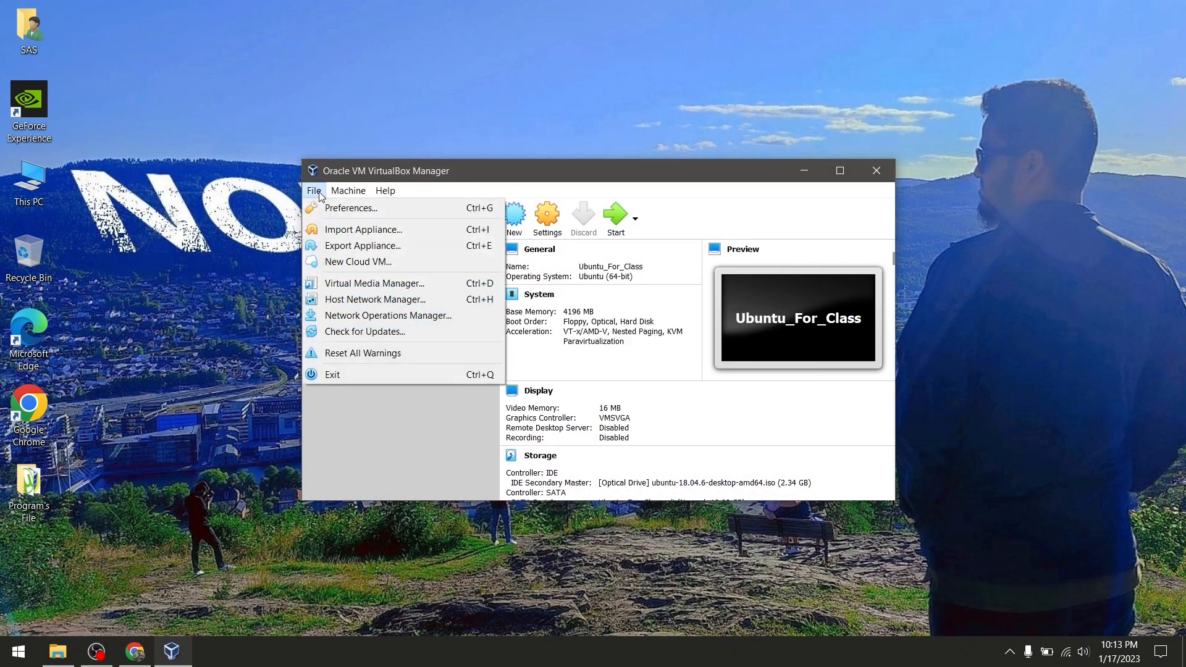
{"action": "left_click", "coordinate": [369, 213]}
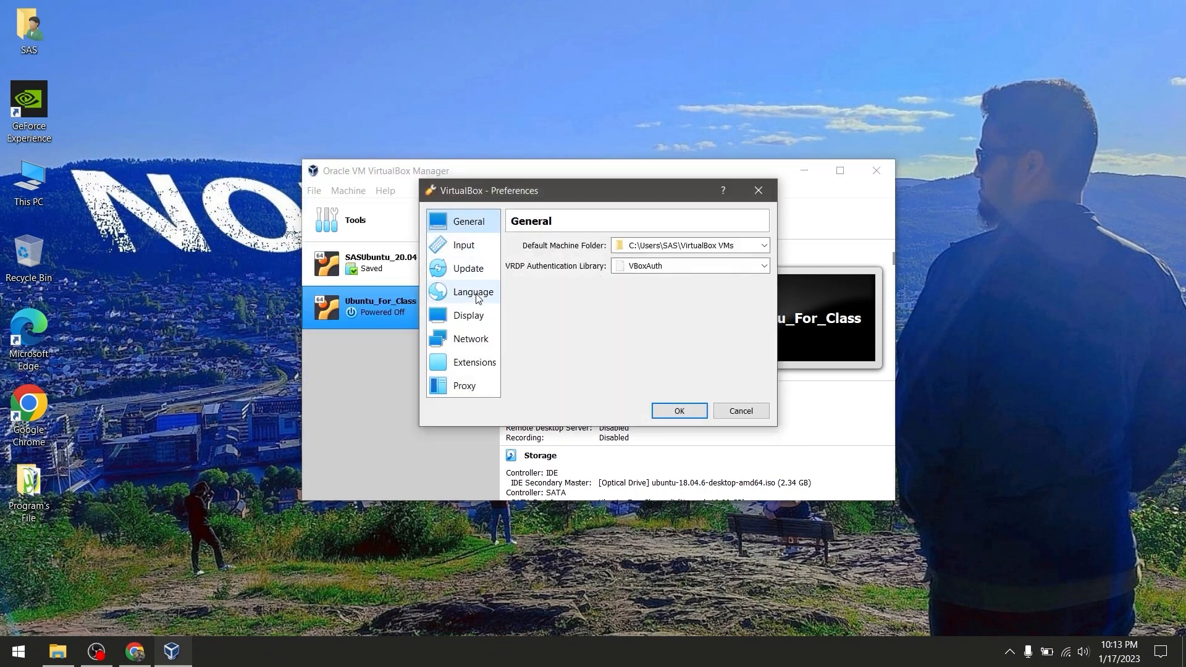
{"action": "left_click", "coordinate": [477, 343]}
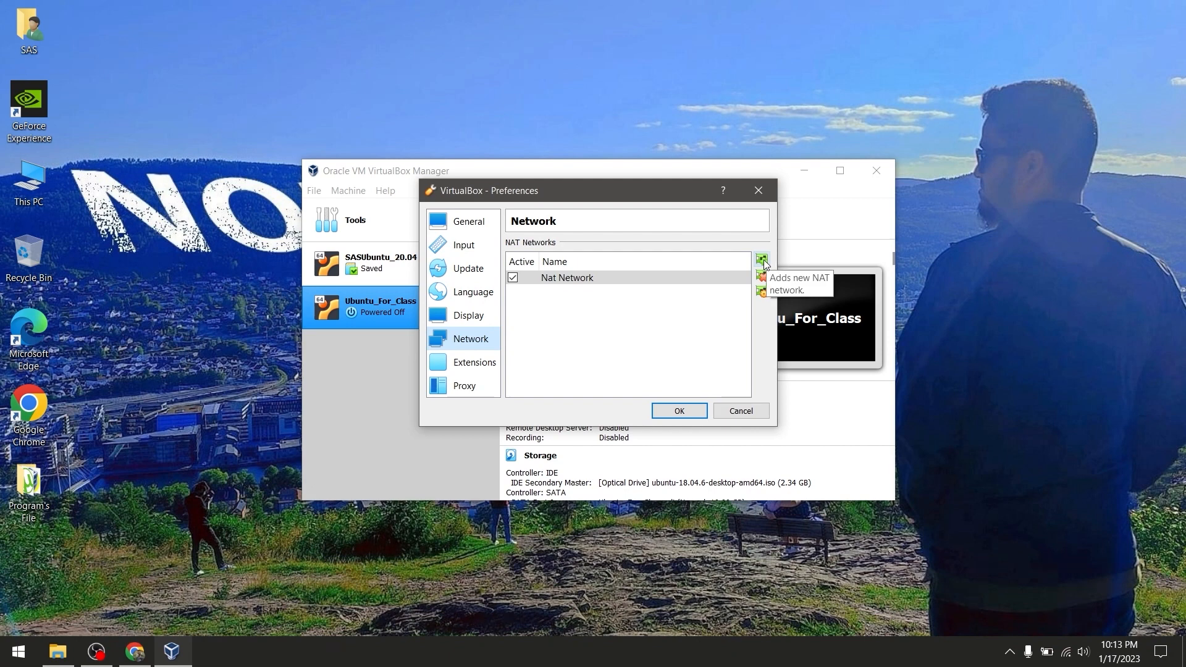
{"action": "mouse_move", "coordinate": [567, 277]}
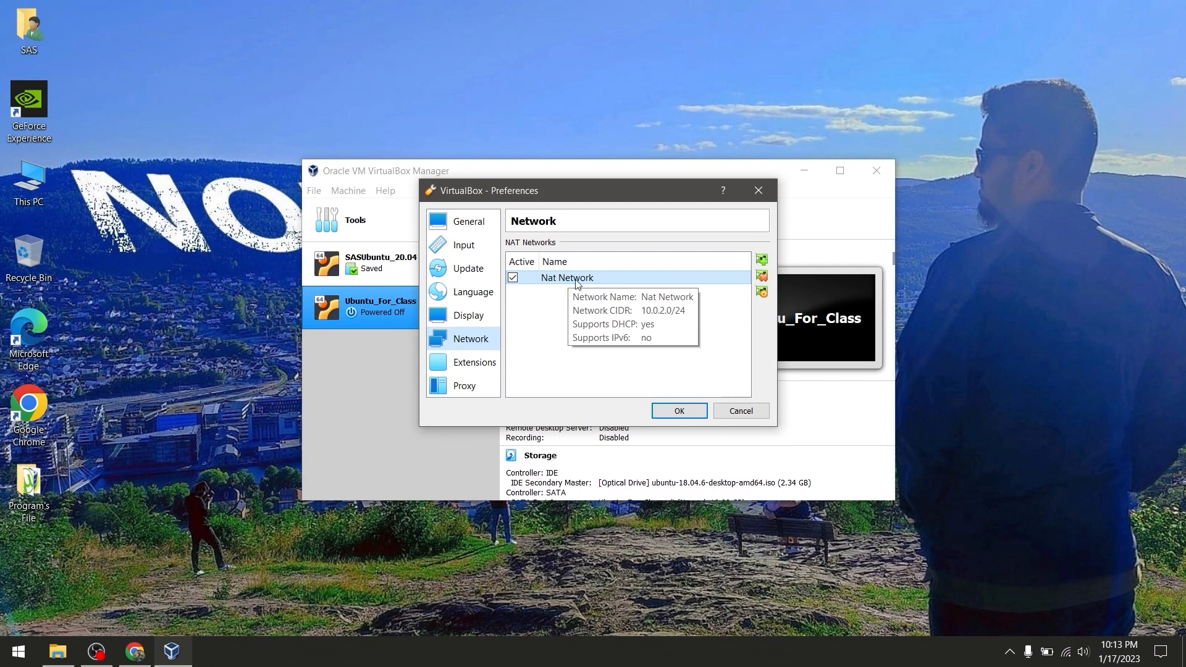
{"action": "left_click", "coordinate": [679, 411]}
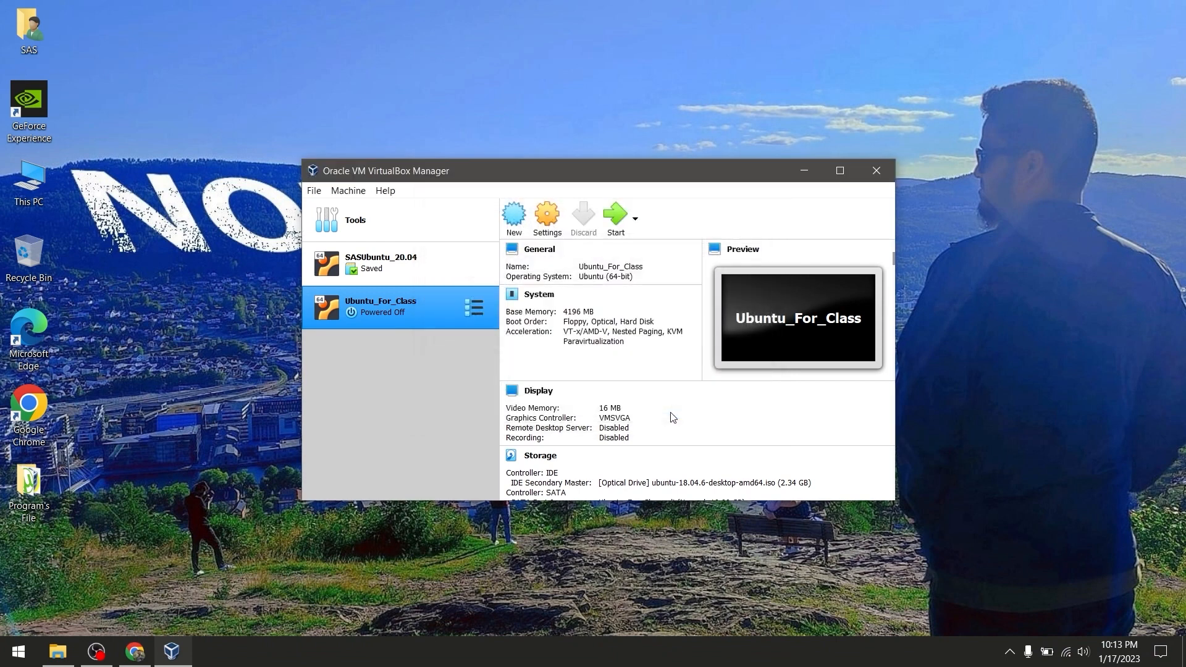
Confirm Ubuntu_For_Class's network adapter stays attached to NAT Network and save the settings
{"action": "left_click", "coordinate": [549, 221]}
{"action": "left_click", "coordinate": [434, 309]}
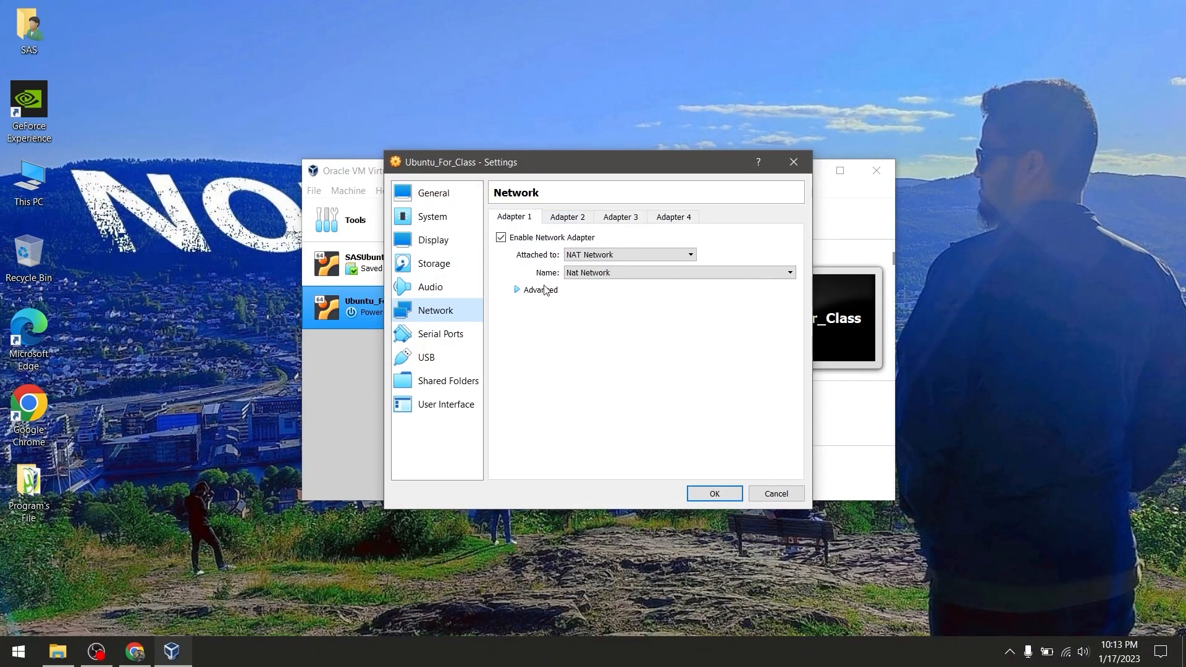
{"action": "left_click", "coordinate": [603, 261]}
{"action": "left_click", "coordinate": [617, 324]}
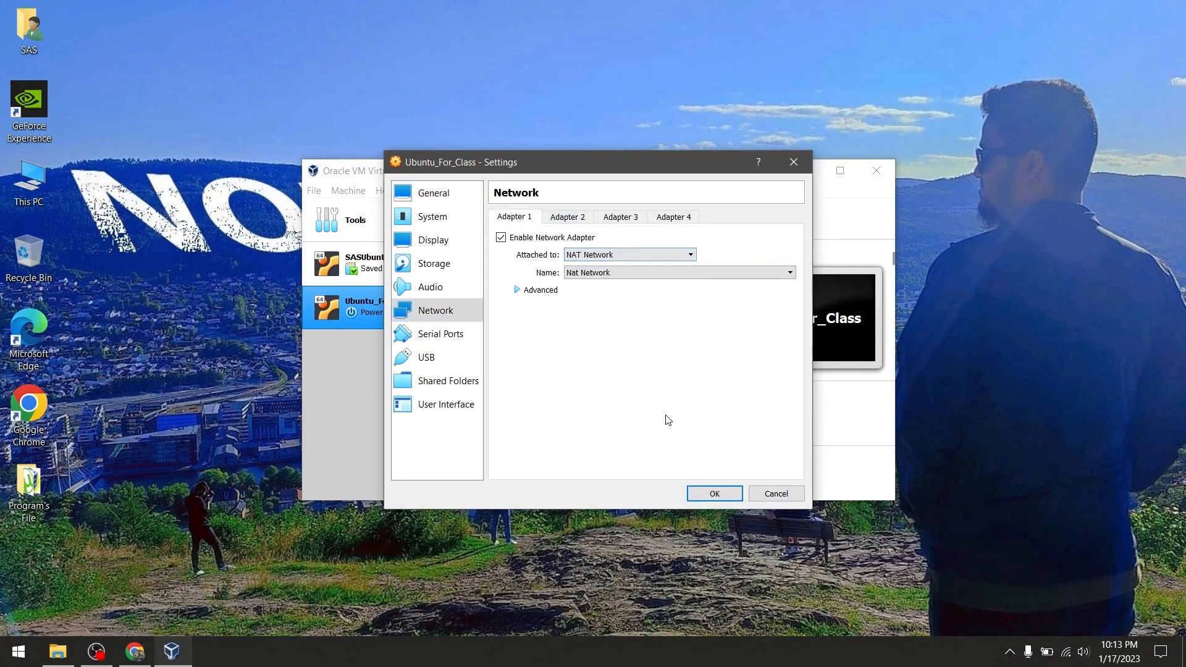
{"action": "left_click", "coordinate": [719, 492]}
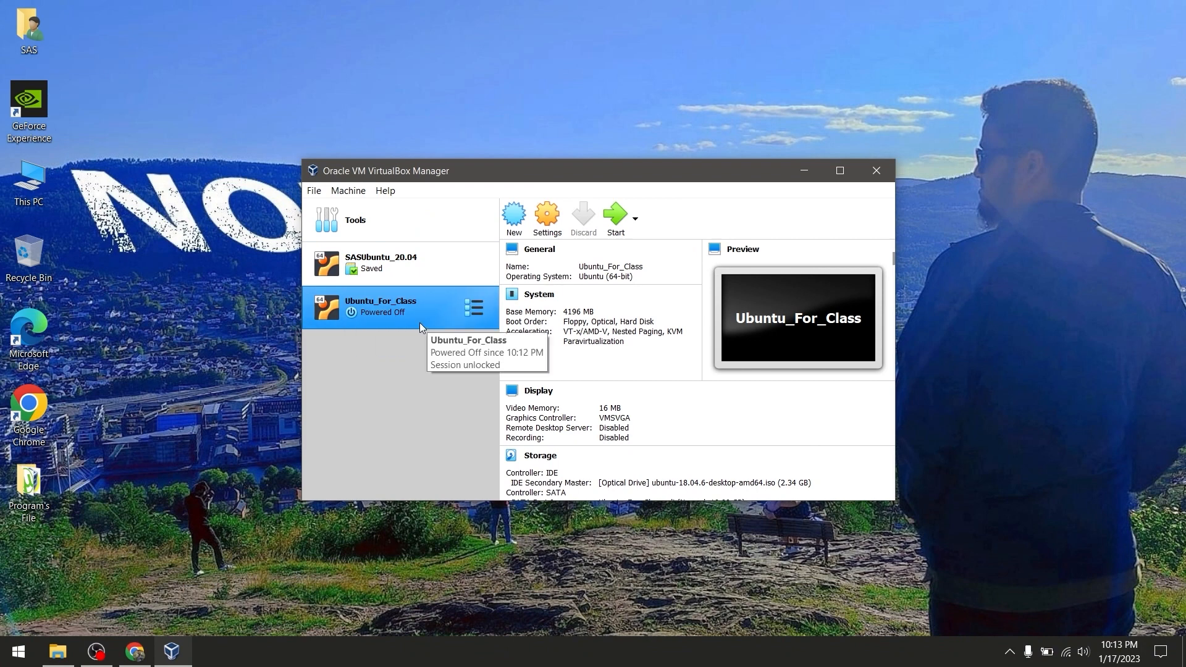
Start Ubuntu_For_Class from the Ubuntu 18.04.6 ISO and dismiss the mouse integration notice
{"action": "left_click", "coordinate": [616, 216]}
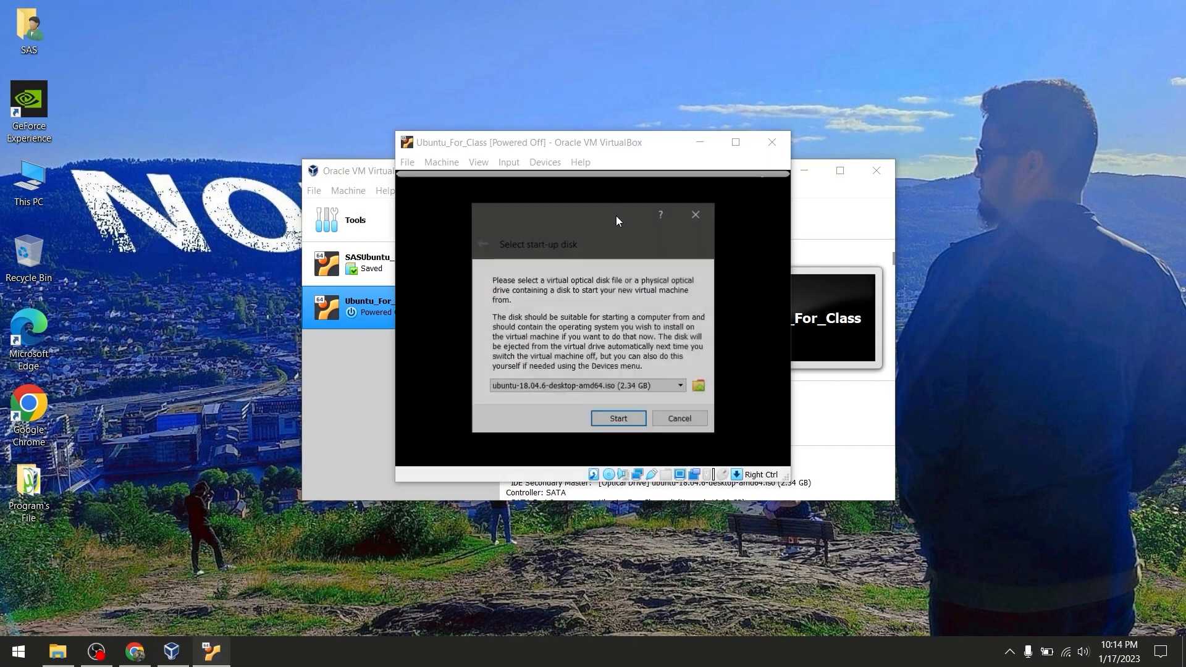
{"action": "left_click", "coordinate": [619, 421]}
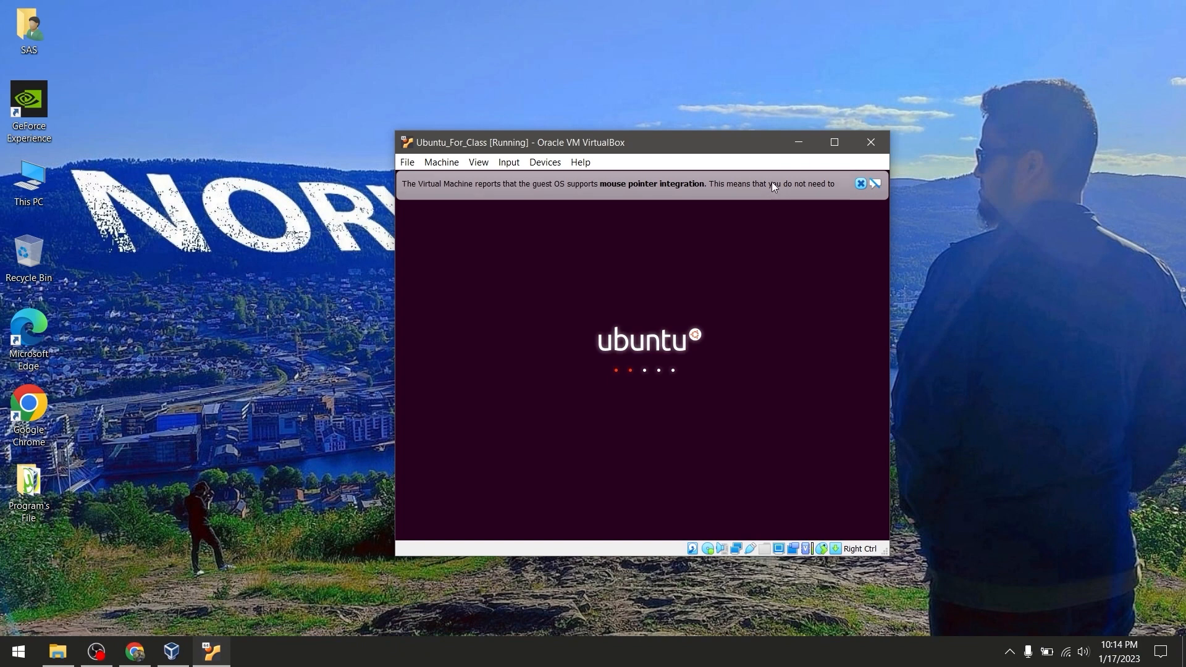
{"action": "left_click", "coordinate": [860, 184]}
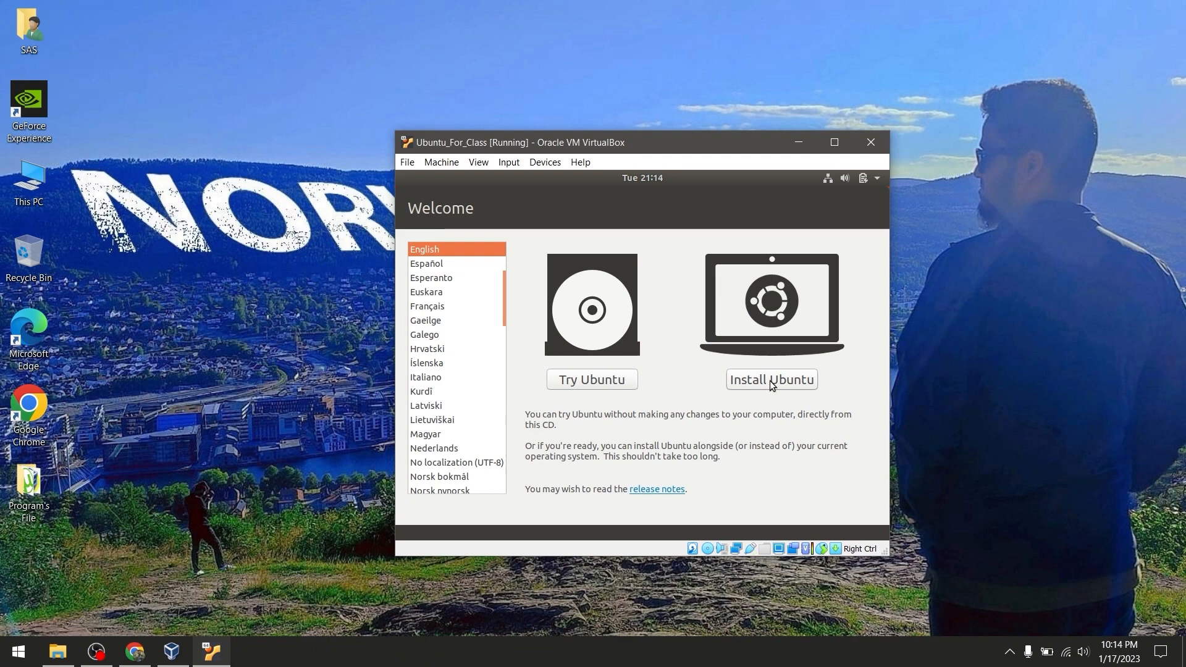
Install Ubuntu with English (US) keyboard, normal installation, erasing the disk, and confirm partition changes
{"action": "left_click", "coordinate": [788, 382]}
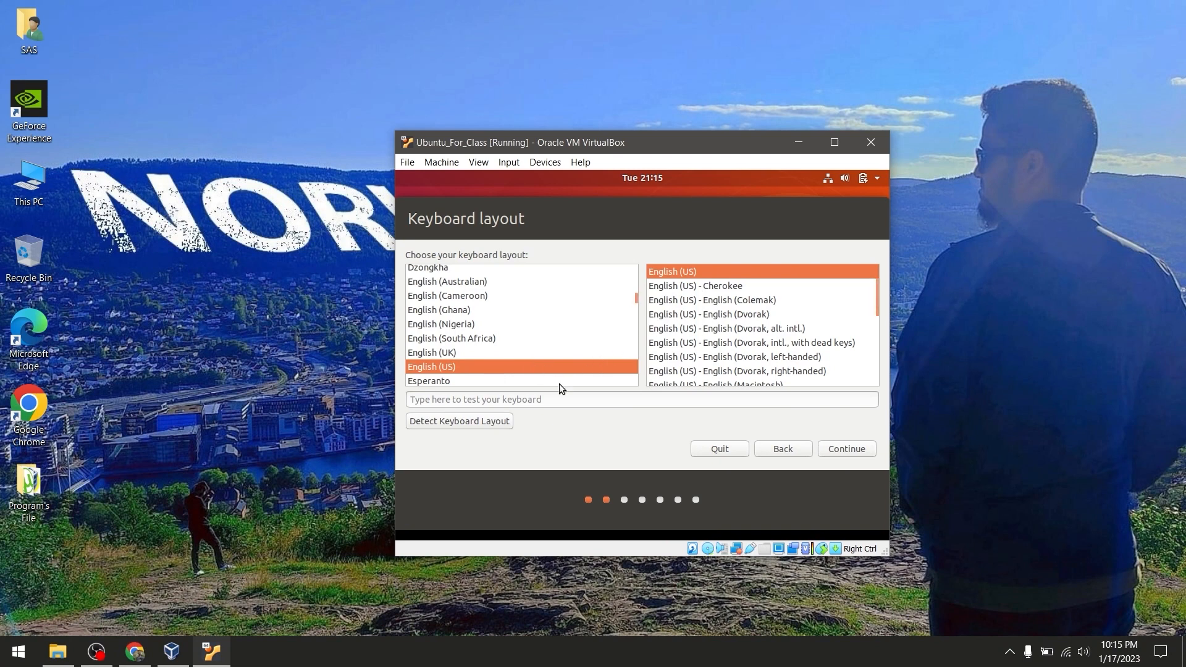
{"action": "left_click", "coordinate": [854, 453]}
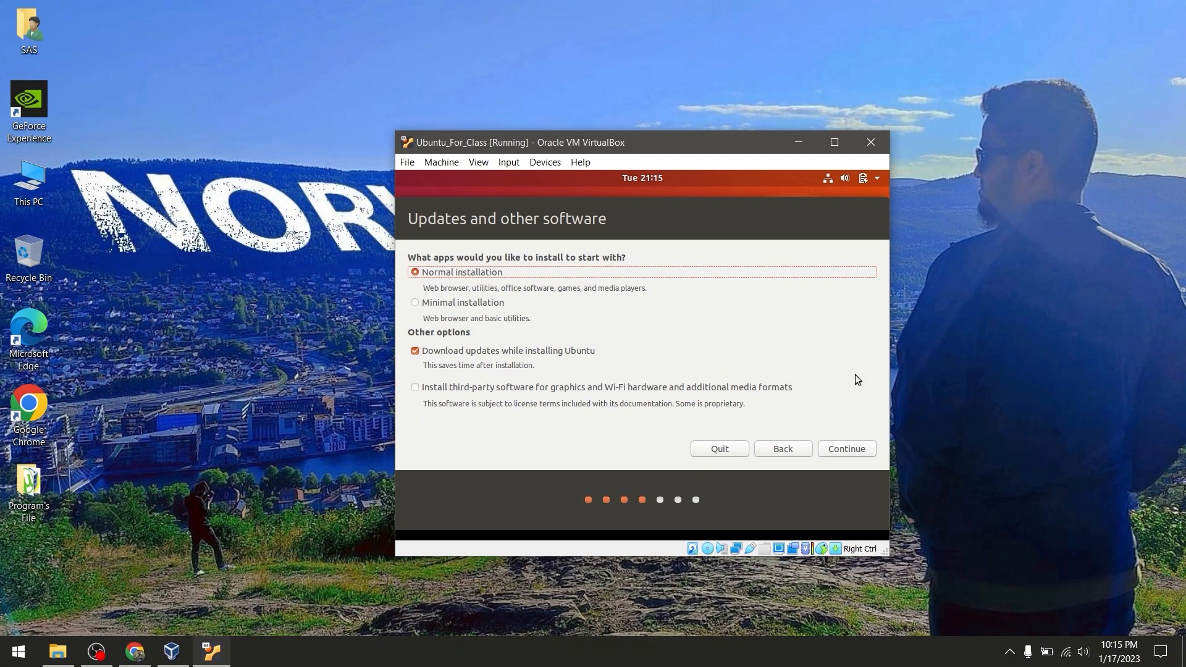
{"action": "left_click", "coordinate": [846, 450]}
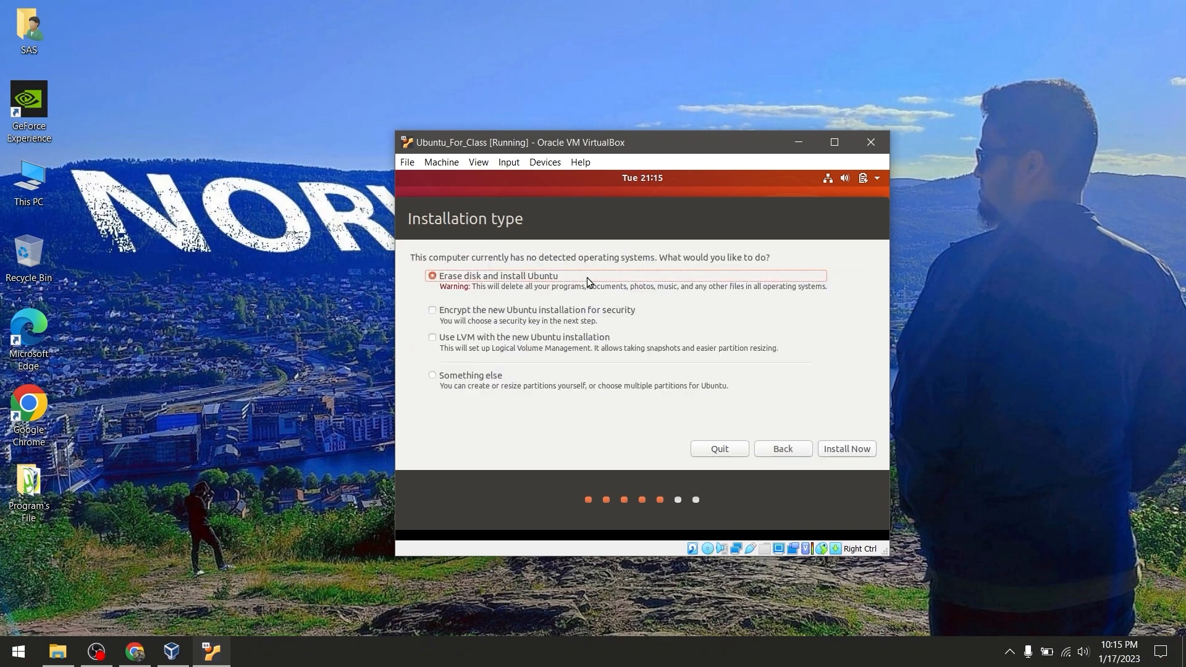
{"action": "left_click", "coordinate": [844, 447]}
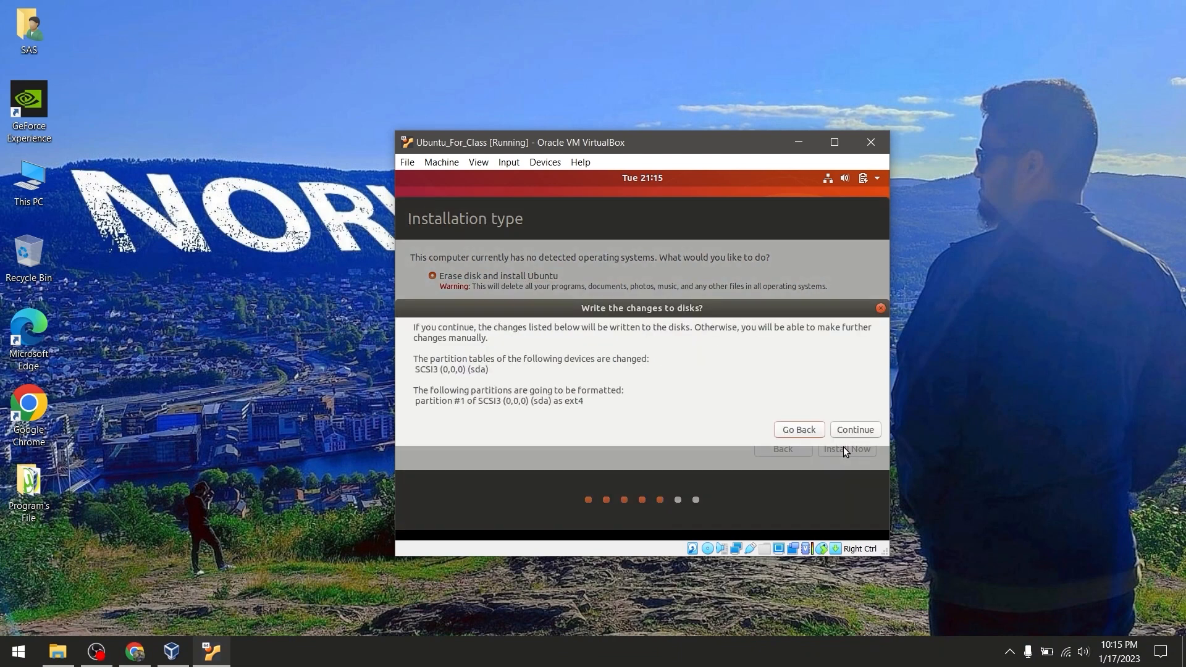
{"action": "left_click", "coordinate": [851, 431]}
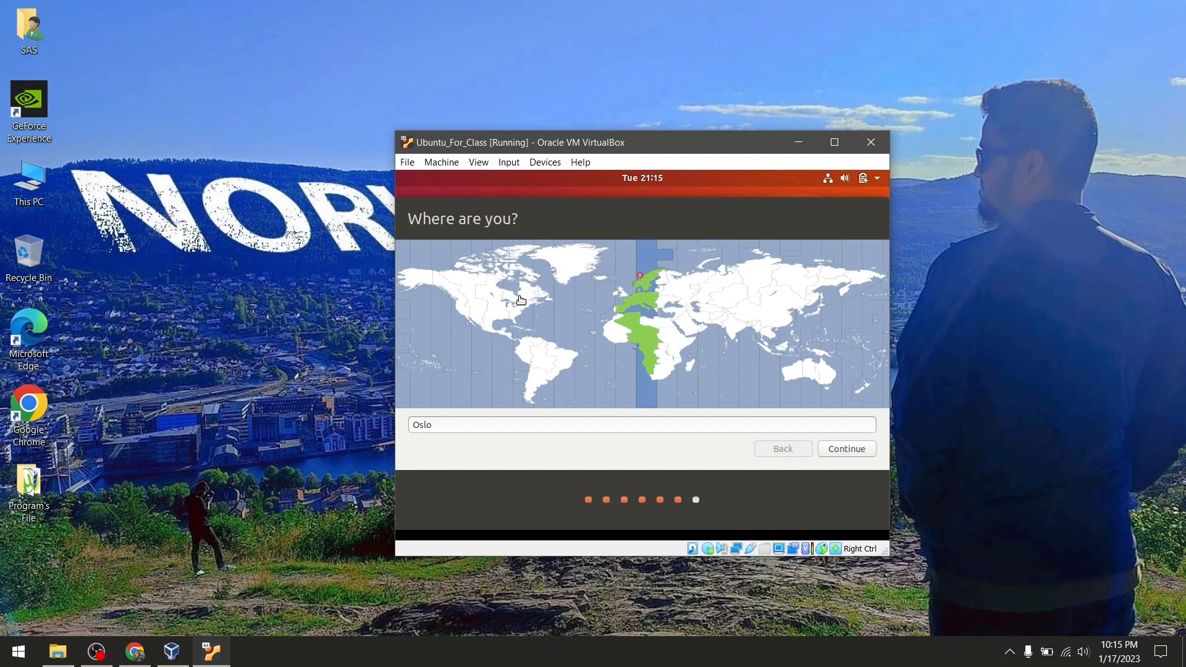
Accept Oslo as the location, create user 'student' with a confirmed password, and continue installing
{"action": "left_click", "coordinate": [467, 425]}
{"action": "left_click", "coordinate": [854, 455]}
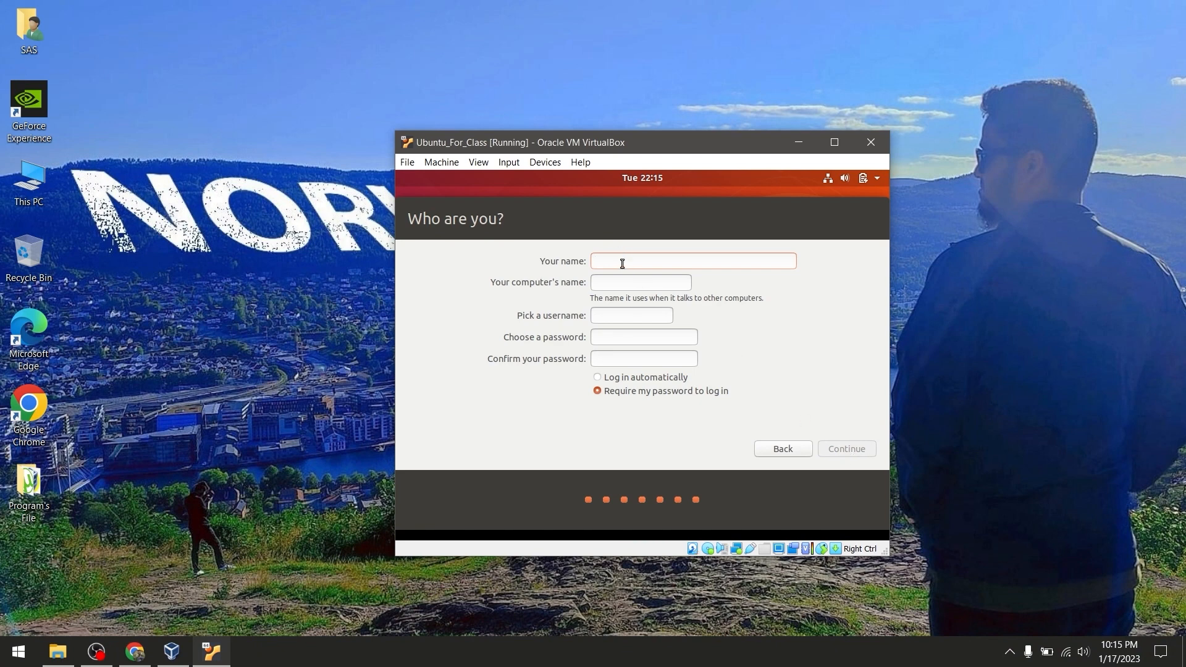
{"action": "type", "text": "student"}
{"action": "type", "text": "1234"}
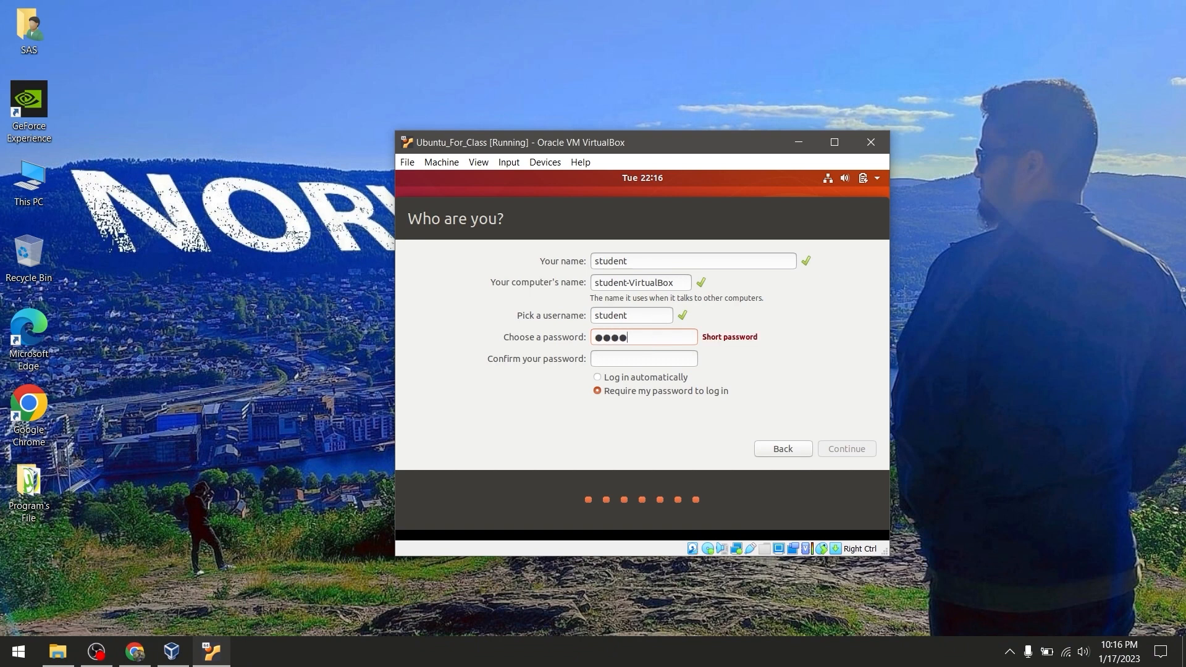
{"action": "key", "text": "Tab"}
{"action": "type", "text": "1234"}
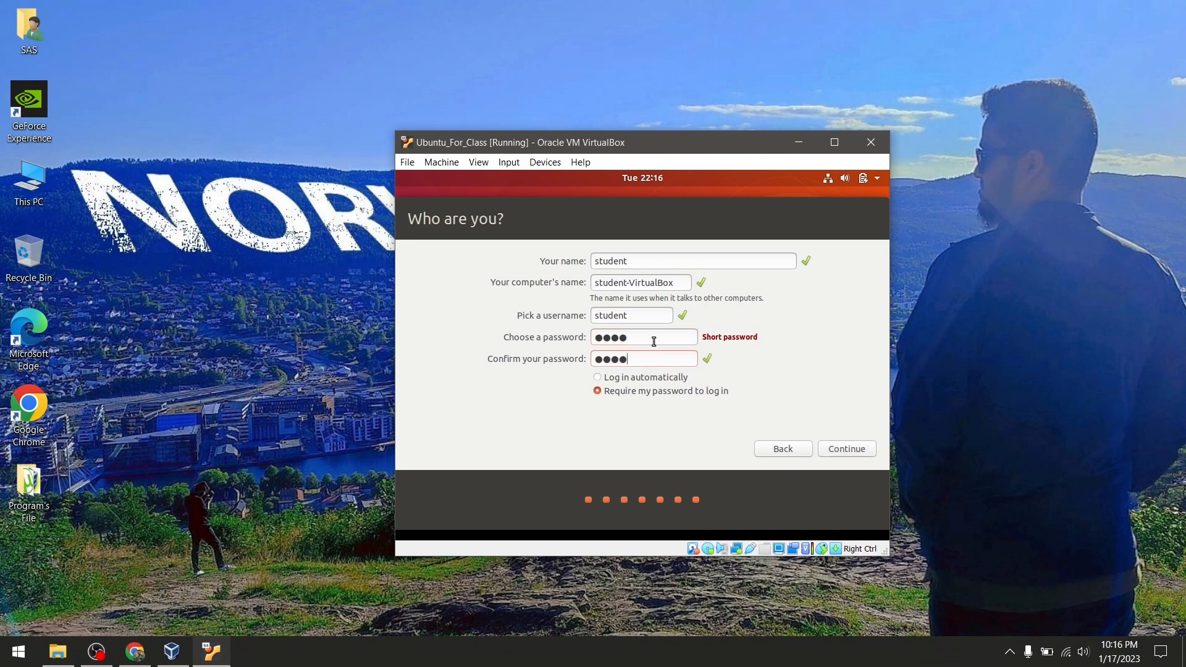
{"action": "left_click", "coordinate": [852, 455]}
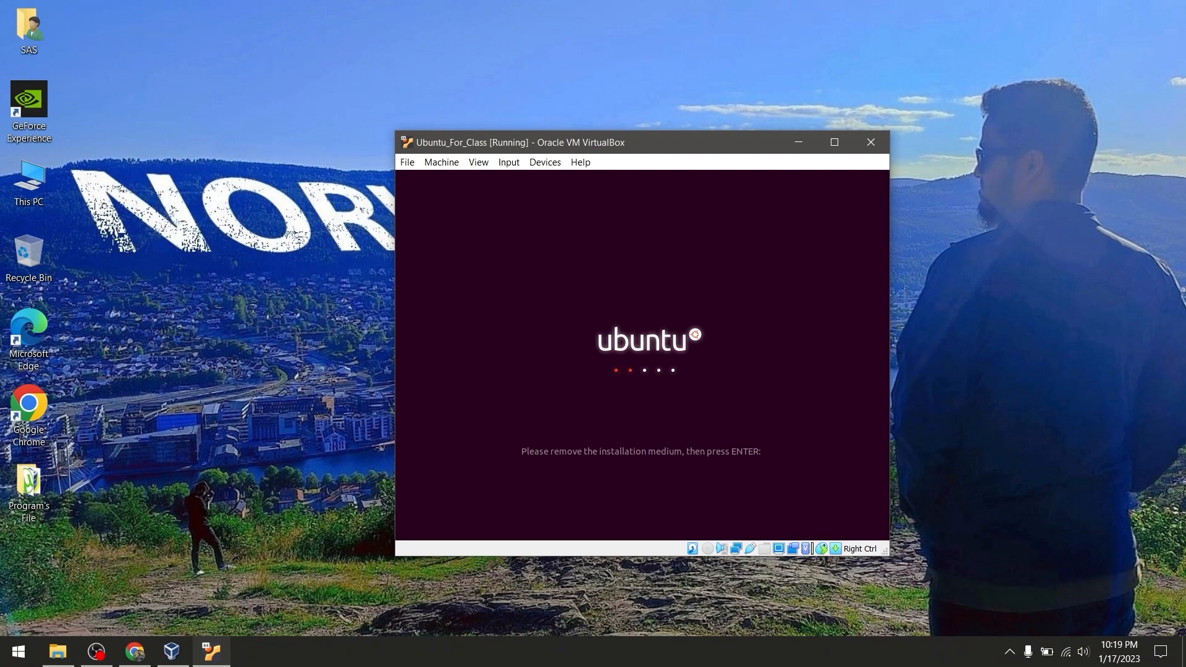
Reboot into the installed Ubuntu and sign in as student with the account password
{"action": "key", "text": "Return"}
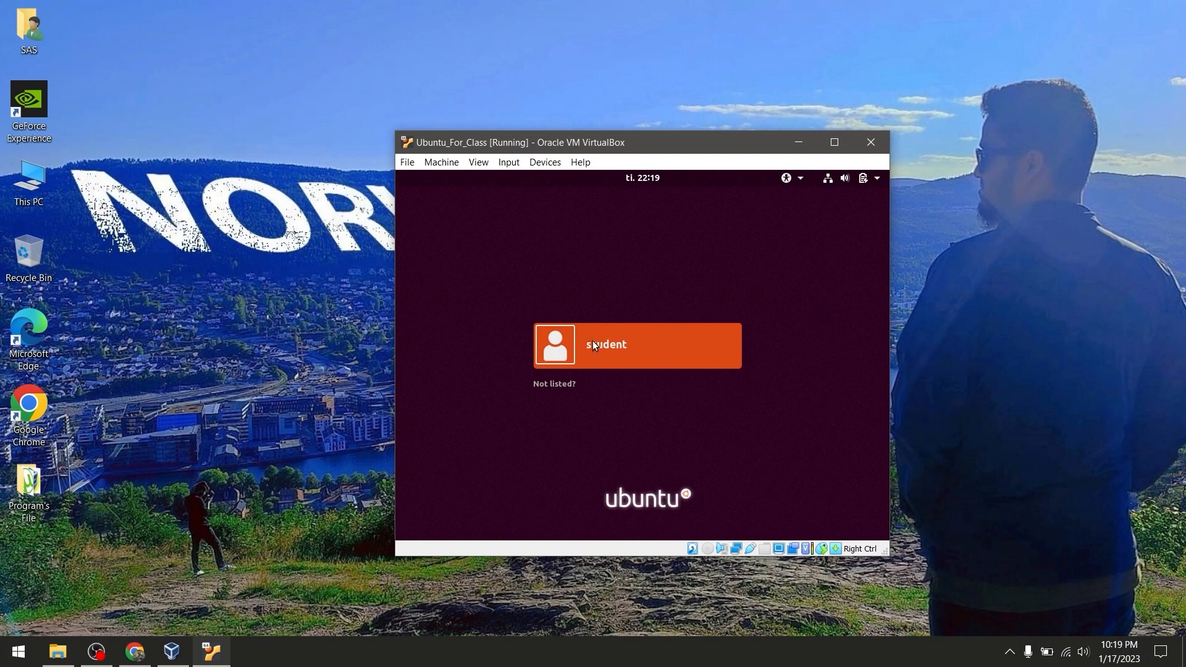
{"action": "left_click", "coordinate": [621, 344]}
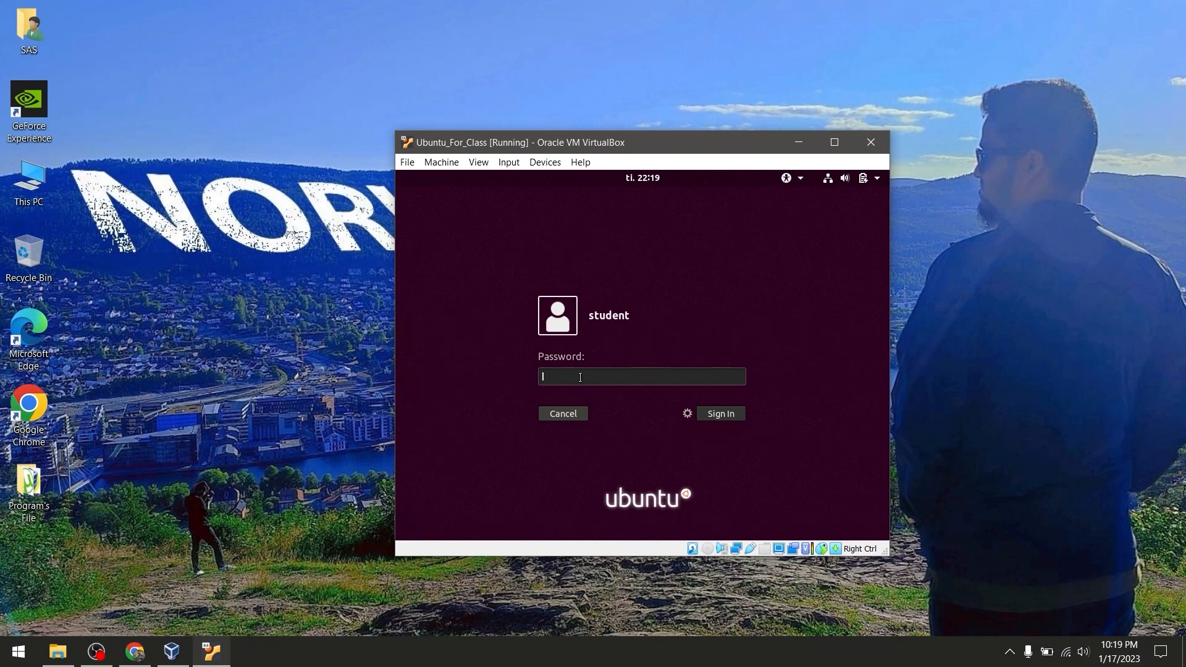
{"action": "type", "text": "••••"}
{"action": "left_click", "coordinate": [730, 415]}
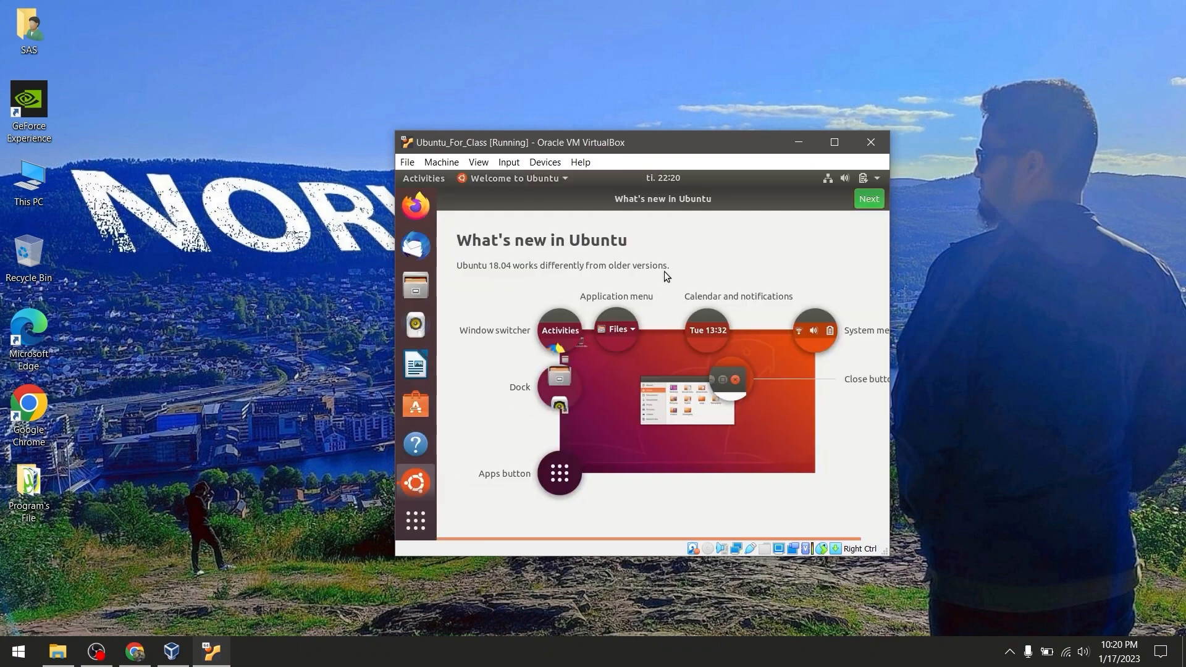
Go through the welcome tour, skipping Livepatch and declining to send system info
{"action": "left_click", "coordinate": [865, 200]}
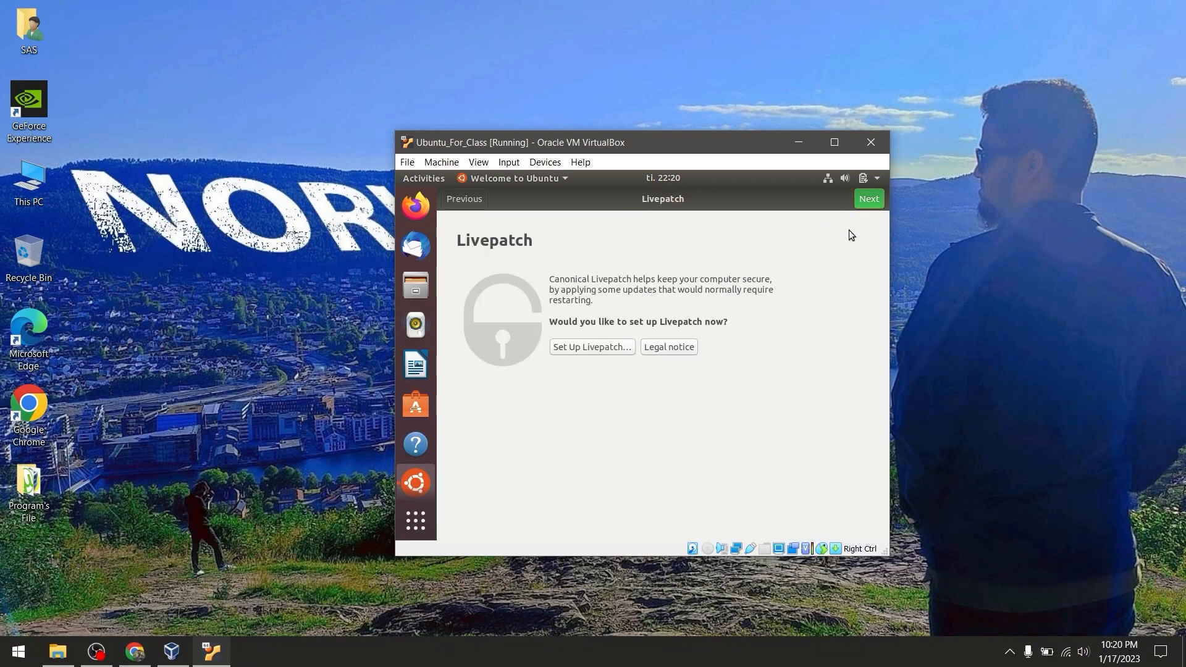
{"action": "left_click", "coordinate": [867, 204]}
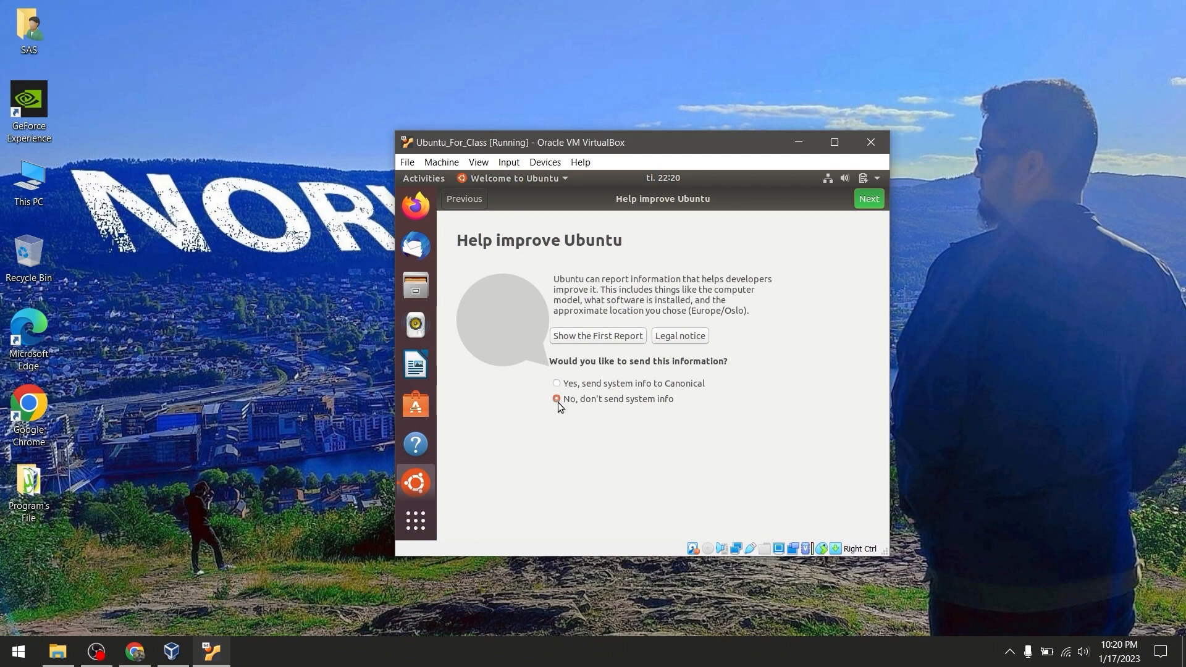
{"action": "left_click", "coordinate": [866, 201]}
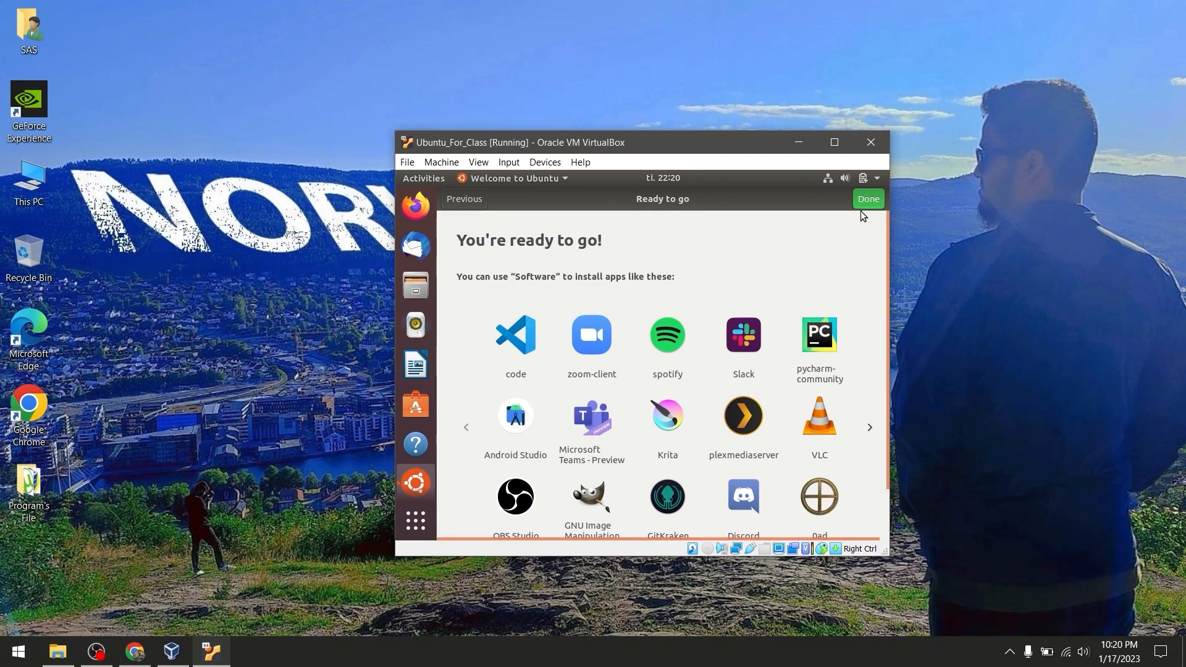
{"action": "left_click", "coordinate": [867, 201]}
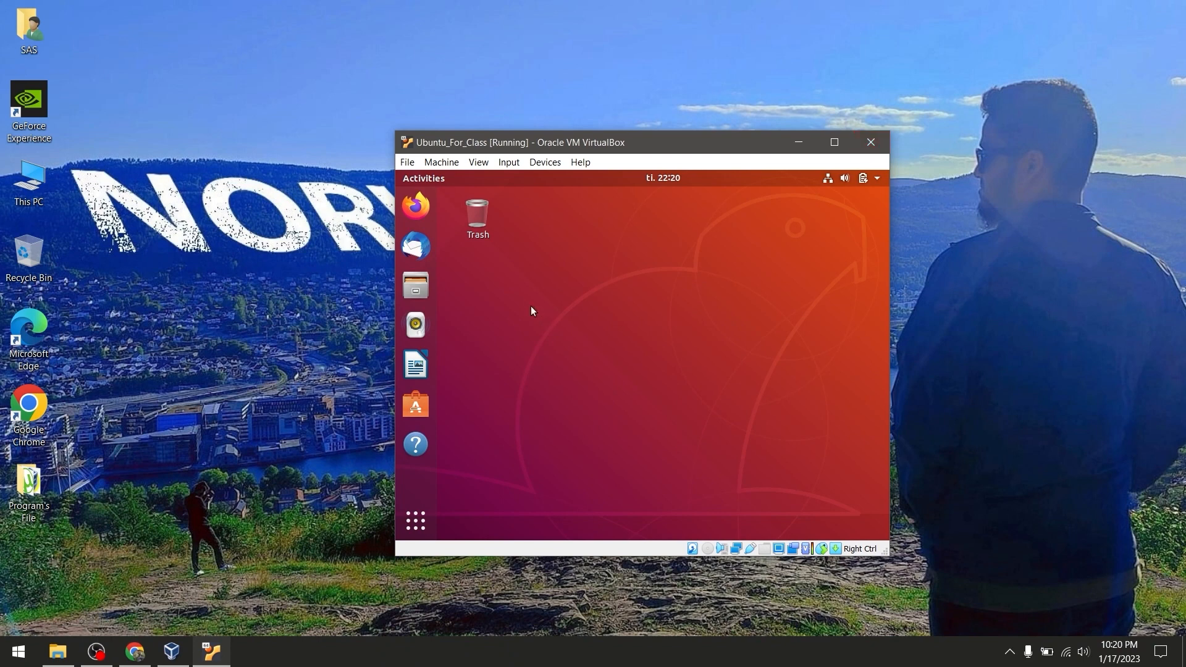
Close the Ubuntu_For_Class window with Save the machine state and return to VirtualBox Manager
{"action": "left_click", "coordinate": [411, 165]}
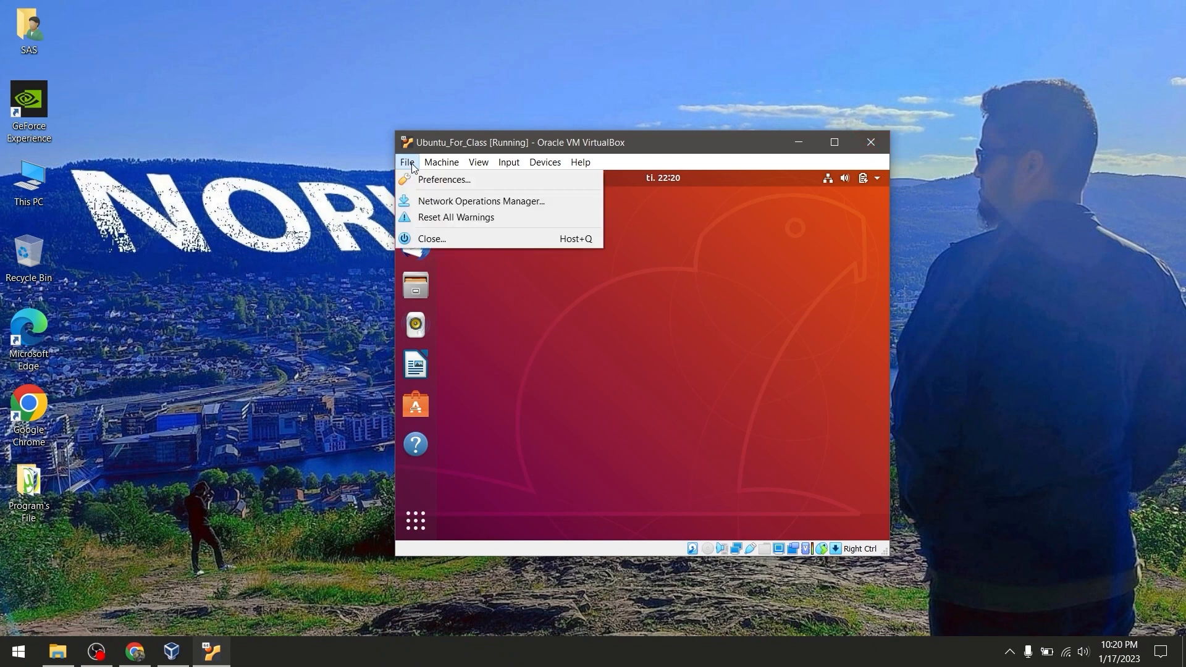
{"action": "left_click", "coordinate": [449, 239]}
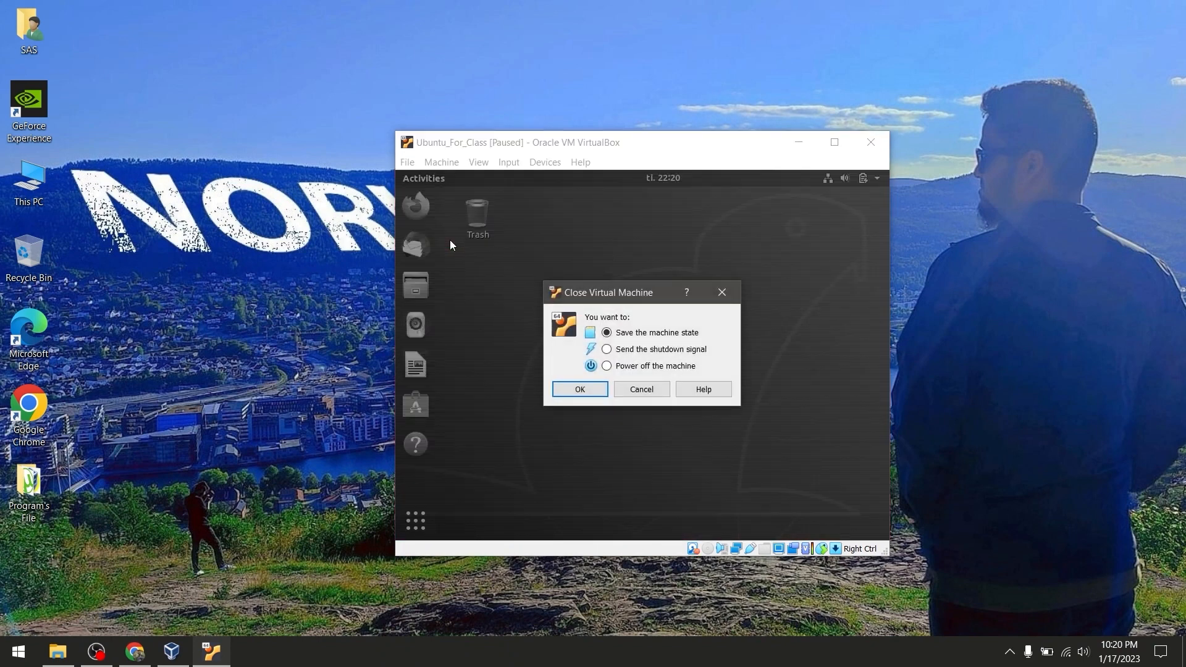
{"action": "left_click", "coordinate": [721, 290]}
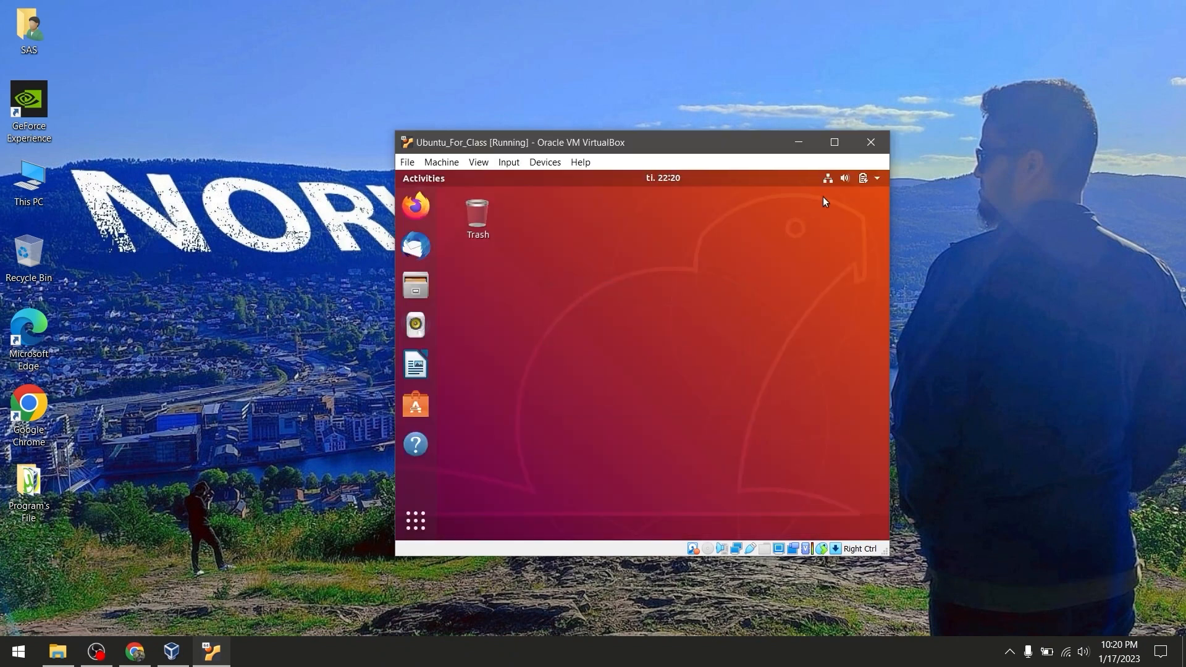
{"action": "left_click", "coordinate": [881, 152]}
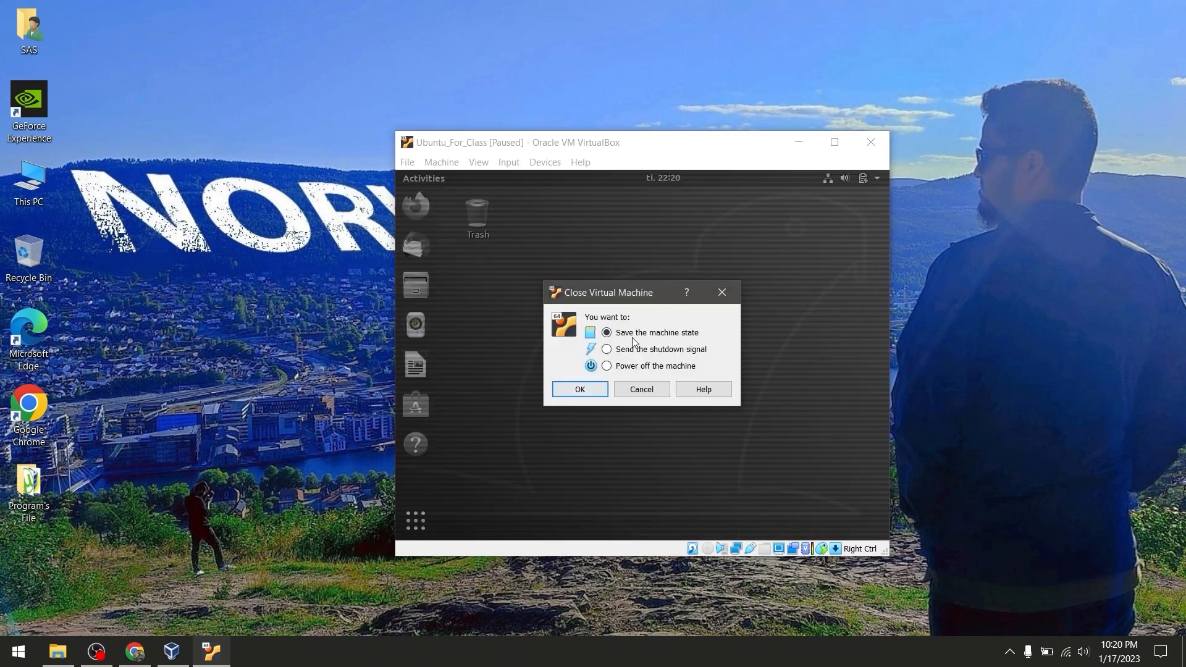
{"action": "left_click", "coordinate": [574, 390]}
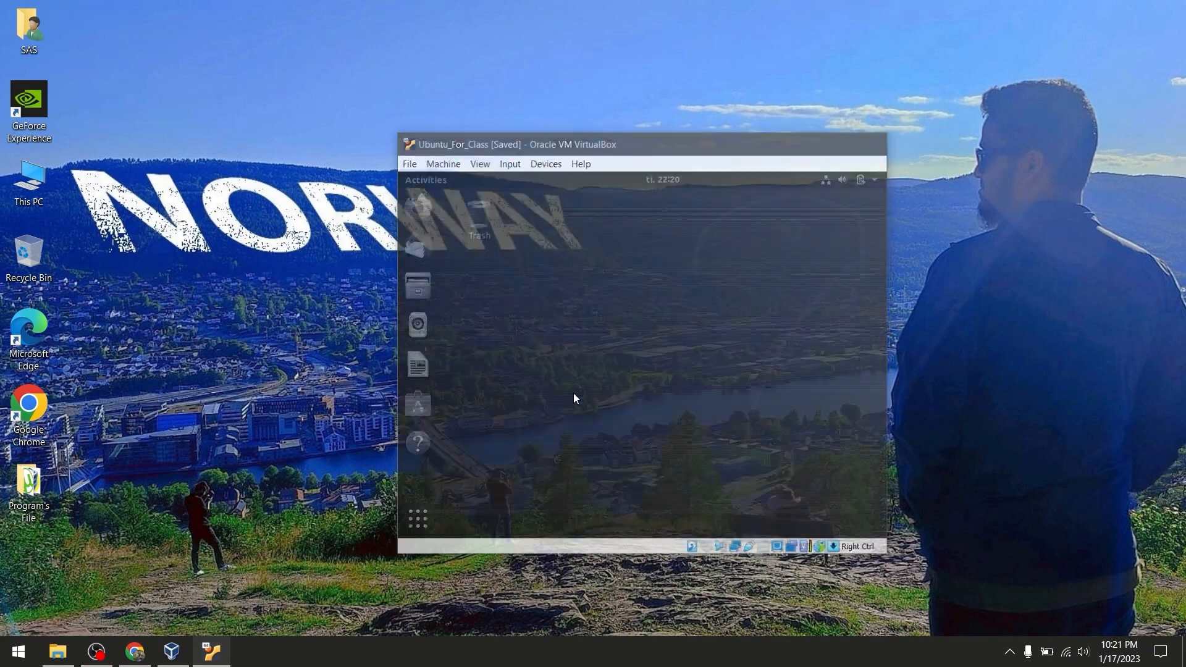
{"action": "left_click", "coordinate": [172, 651]}
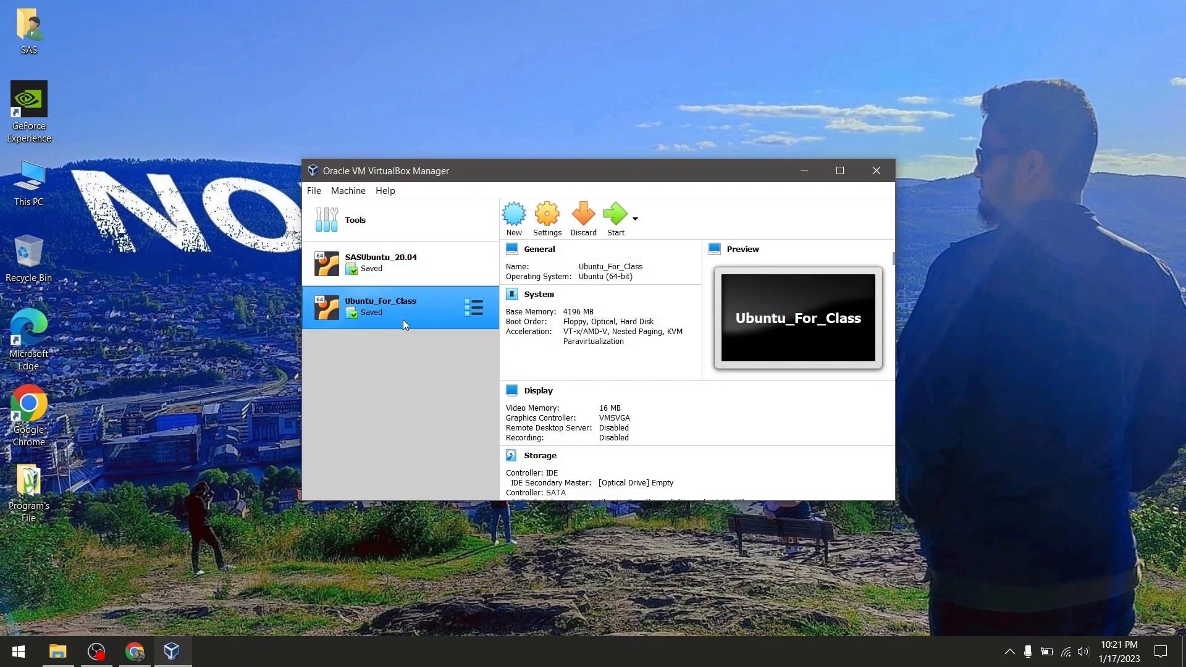
Check the SASUbuntu_20.04 and Ubuntu_For_Class details, then close VirtualBox Manager
{"action": "left_click", "coordinate": [402, 258]}
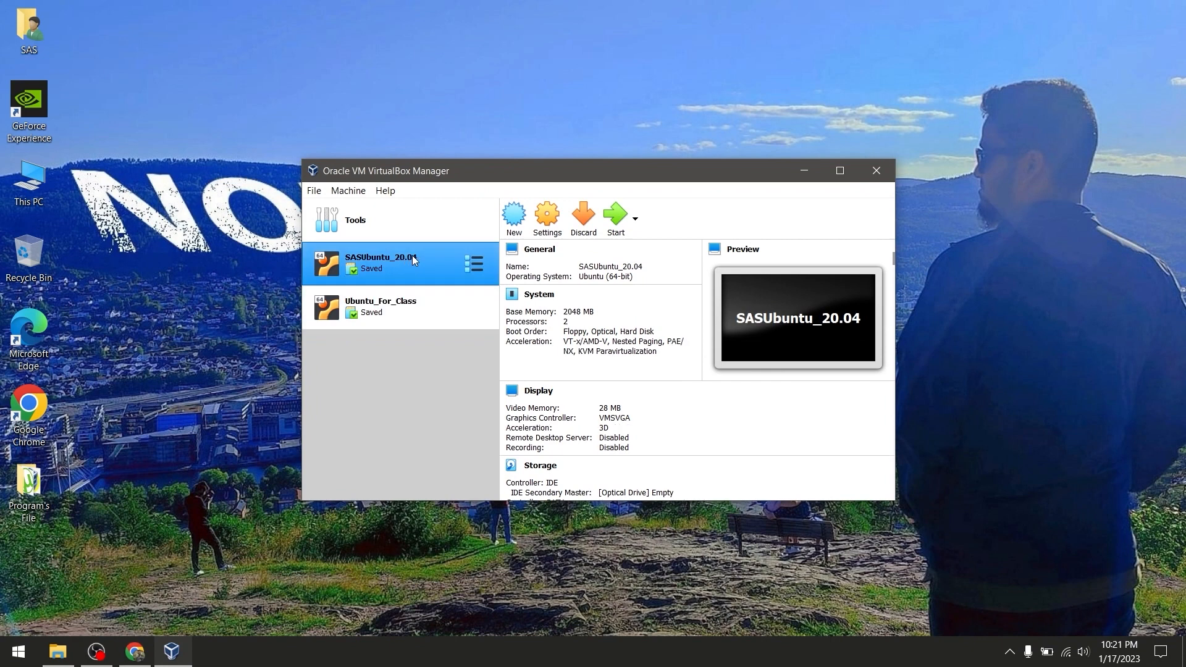
{"action": "left_click", "coordinate": [398, 307]}
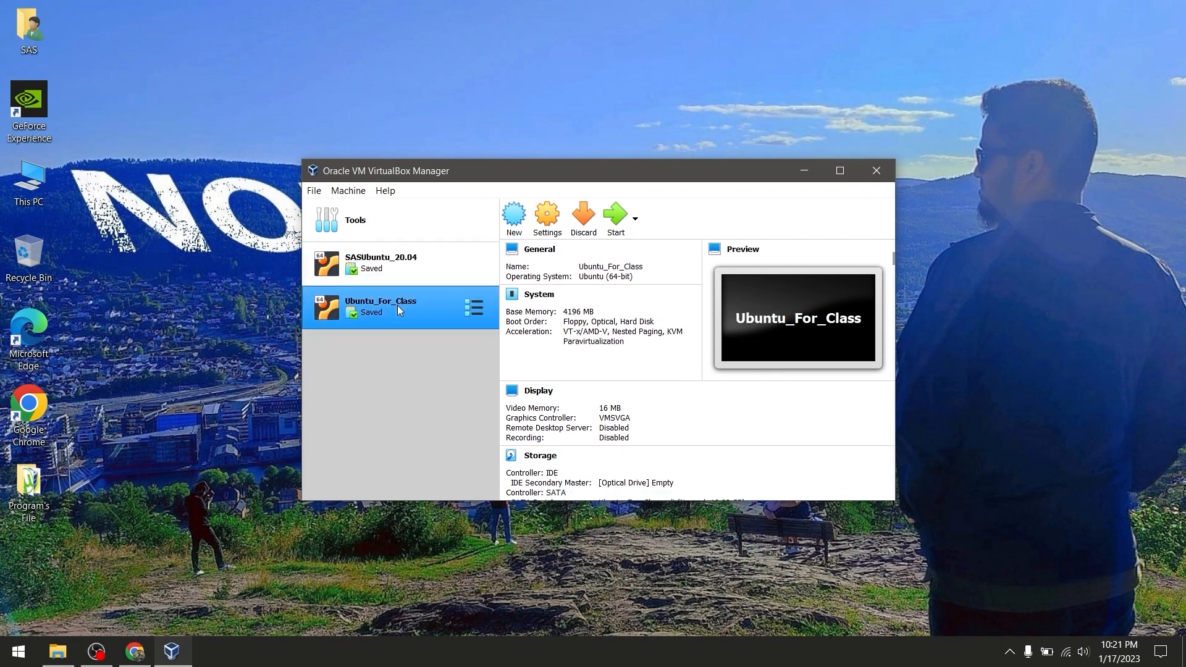
{"action": "left_click", "coordinate": [394, 271]}
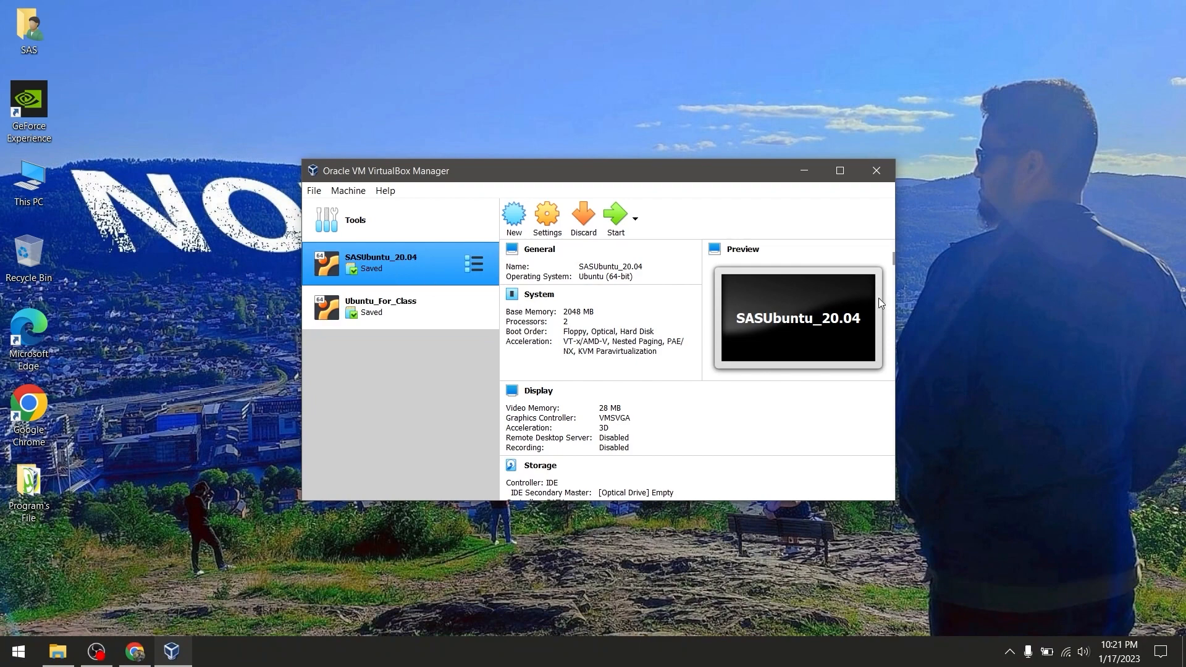
{"action": "left_click", "coordinate": [875, 171]}
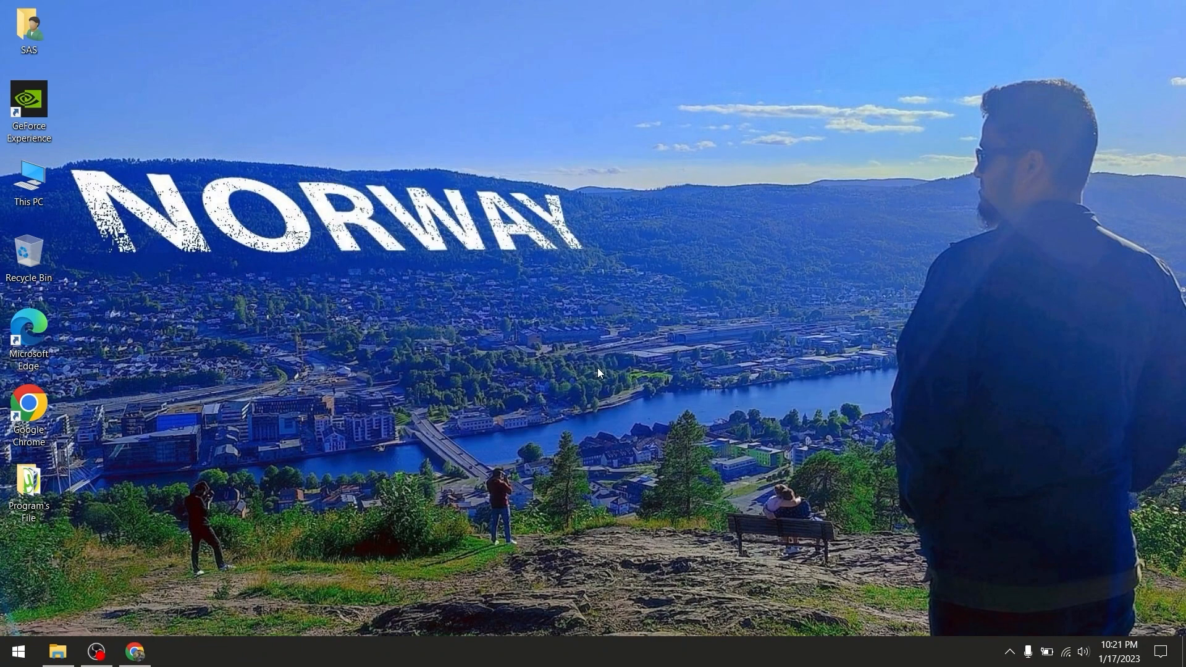